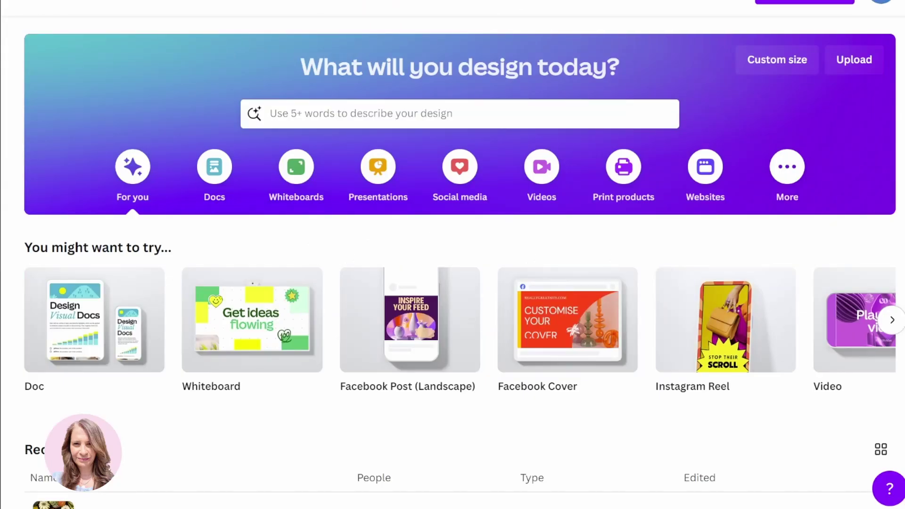
# Step: Create a new blank video design
pyautogui.click(836, 332)
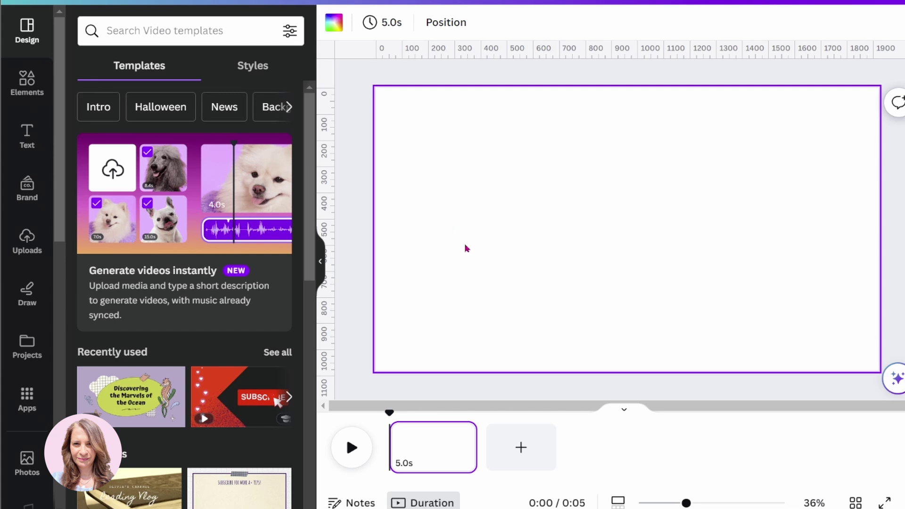
# Step: Switch to the November Animation design and enlarge its window to view the page of NOVEMBER letter frames
pyautogui.click(234, 33)
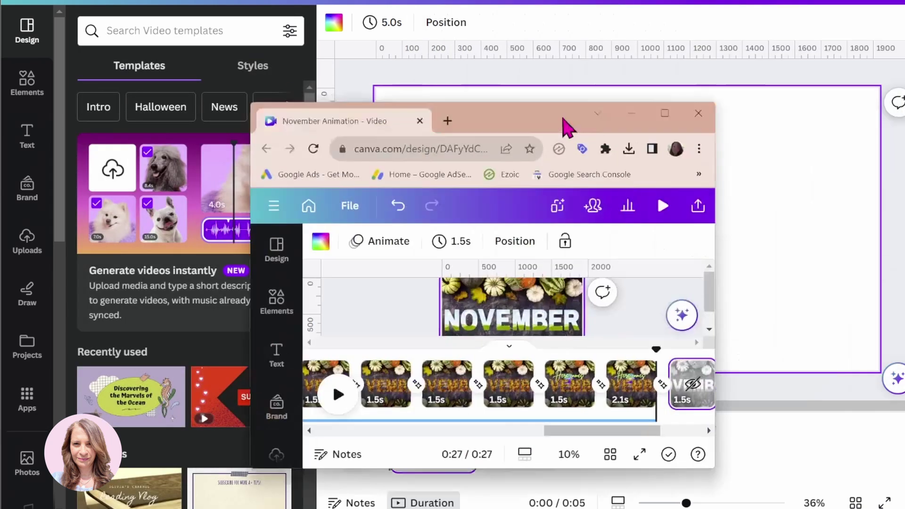
pyautogui.moveTo(566, 125); pyautogui.dragTo(322, 3)
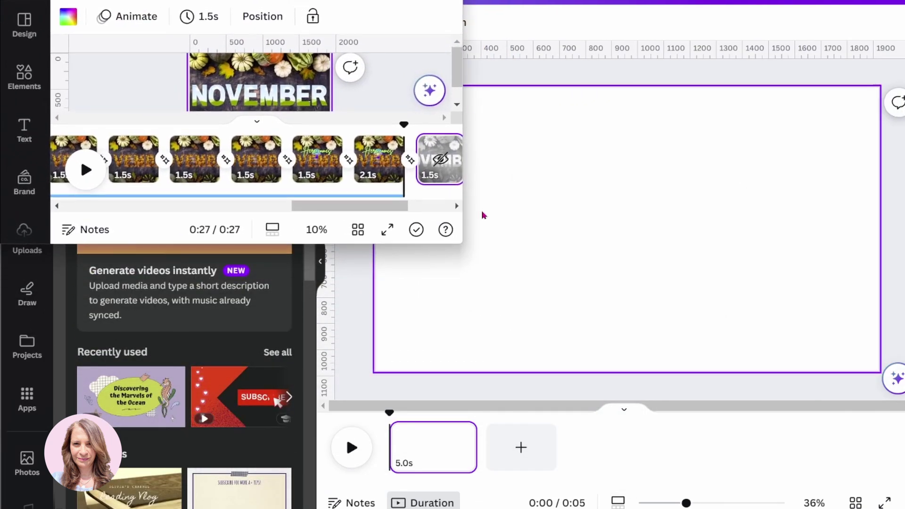
pyautogui.moveTo(463, 241); pyautogui.dragTo(904, 507)
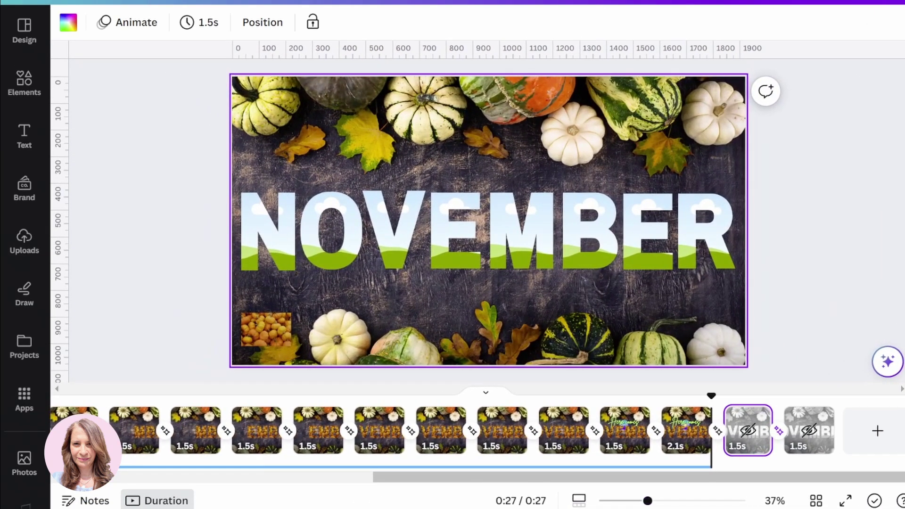
pyautogui.hotkey('ctrl', 'alt', 'p')
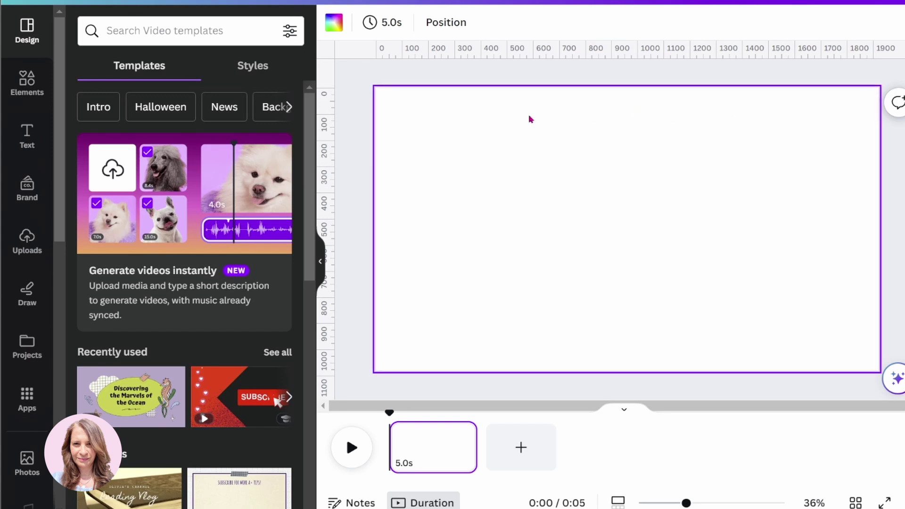
# Step: Add the recently used photo of gourds on dark wood to the blank page and set it as the background
pyautogui.click(28, 84)
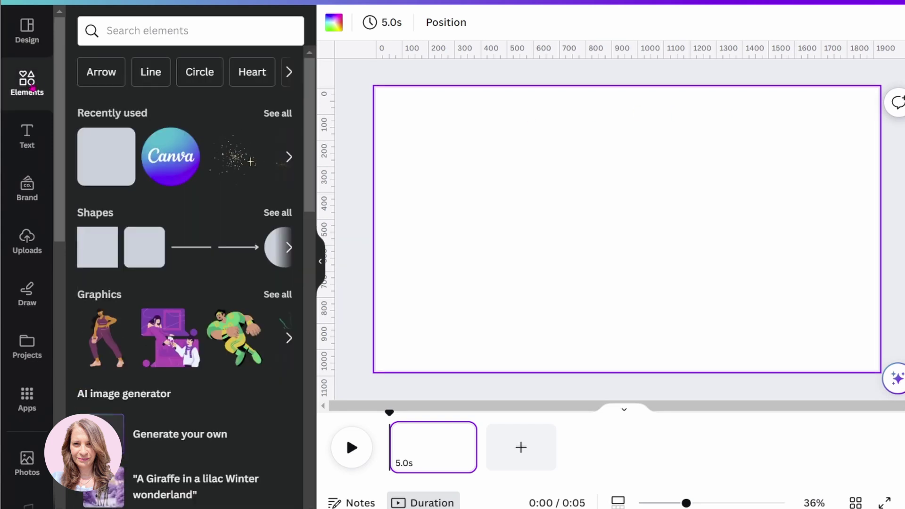
pyautogui.click(291, 117)
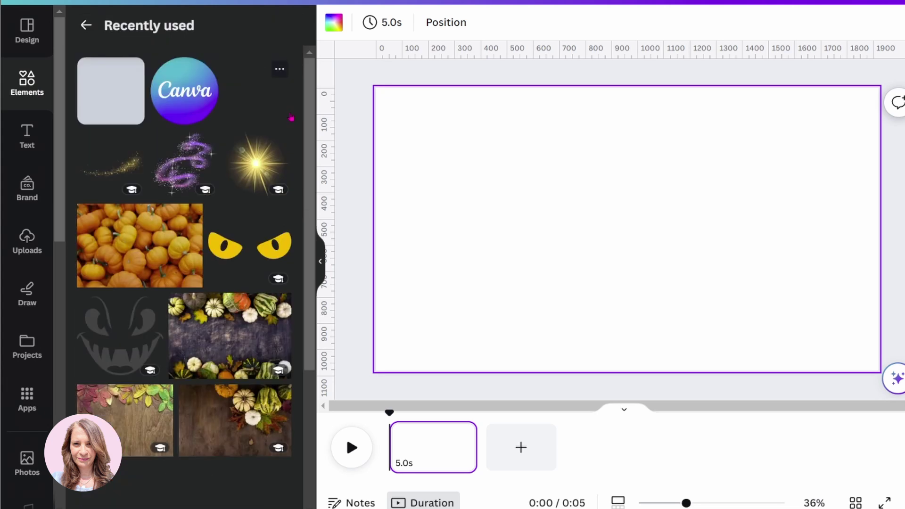
pyautogui.click(227, 332)
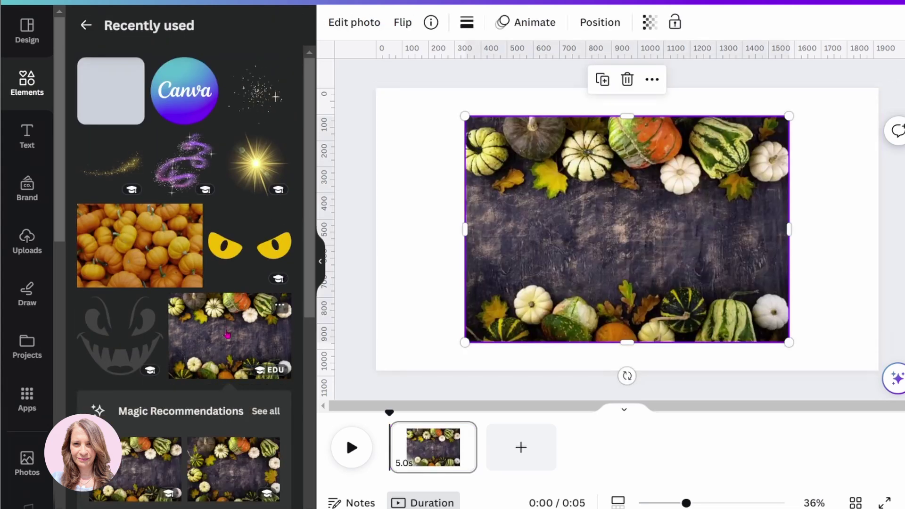
pyautogui.rightClick(612, 211)
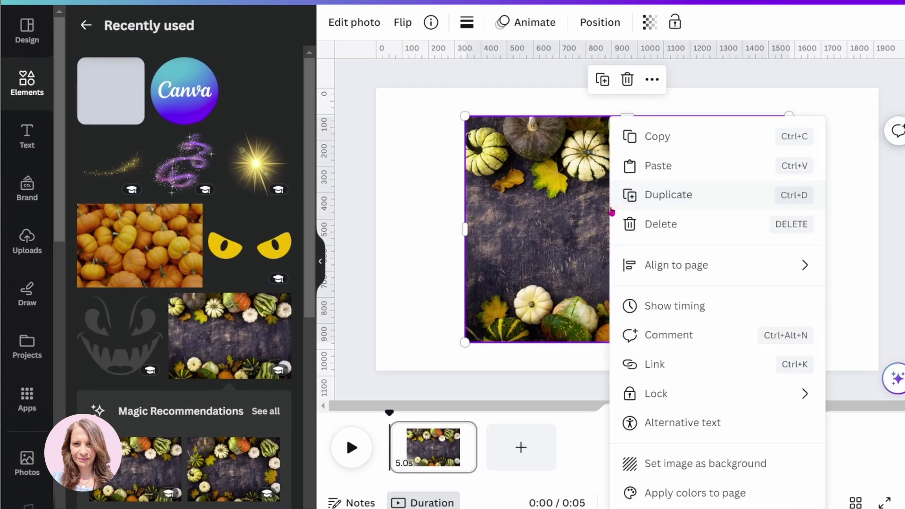
pyautogui.click(670, 464)
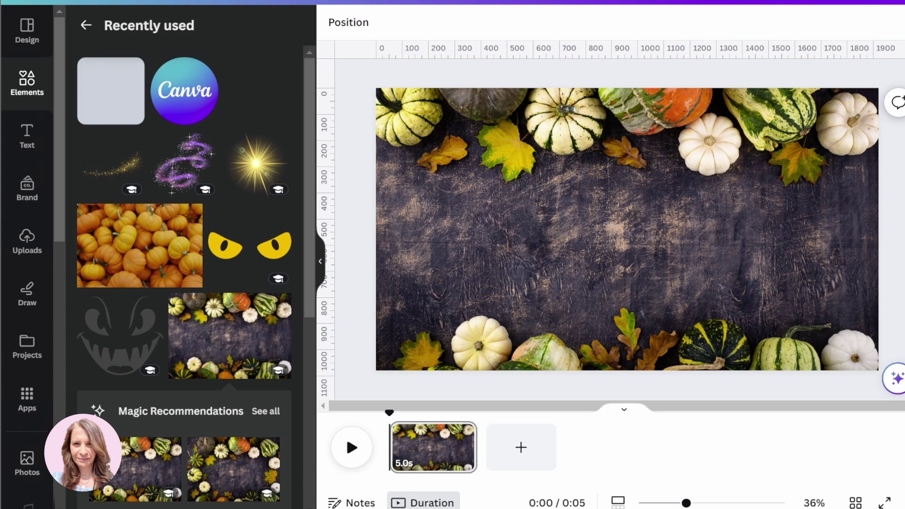
# Step: Paste the eight NOVEMBER letter frames onto the page and clear the selection
pyautogui.click(720, 244)
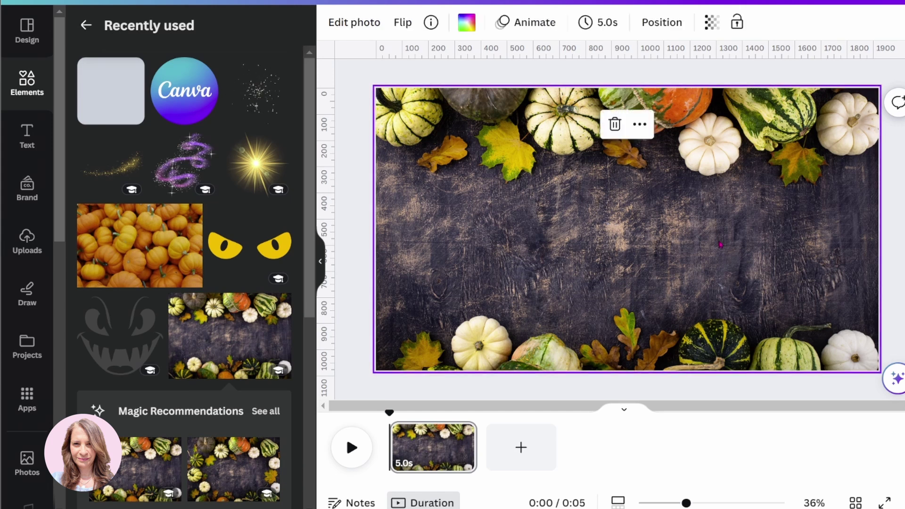
pyautogui.hotkey('ctrl', 'v')
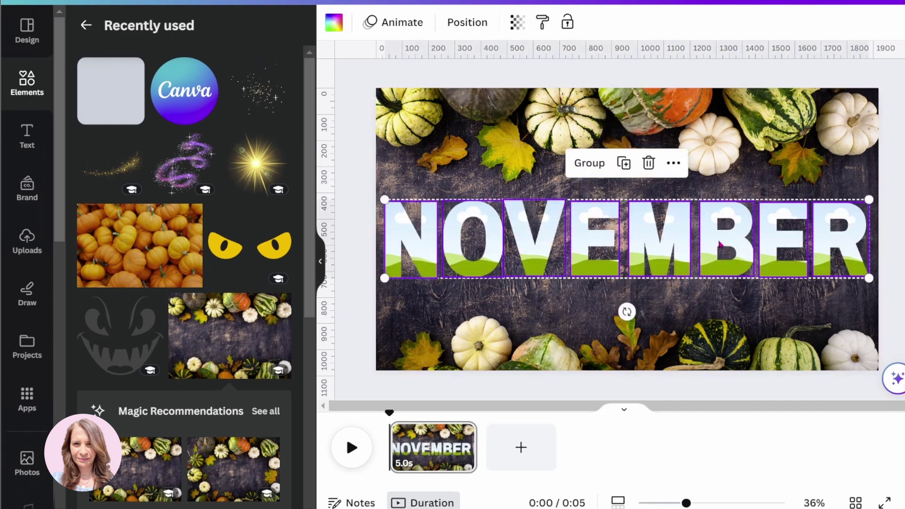
pyautogui.click(349, 166)
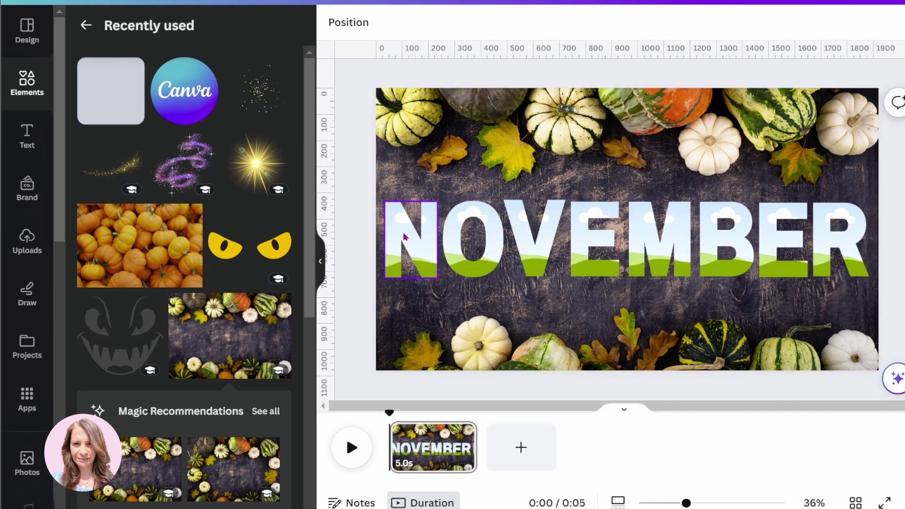
# Step: Search the elements for "n" and try the bold N letter frame on the page, then delete it
pyautogui.click(86, 25)
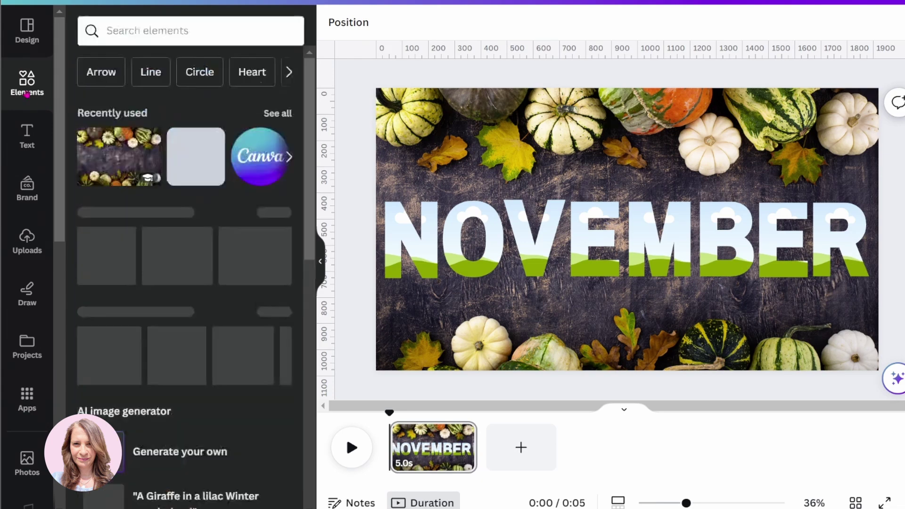
pyautogui.click(117, 34)
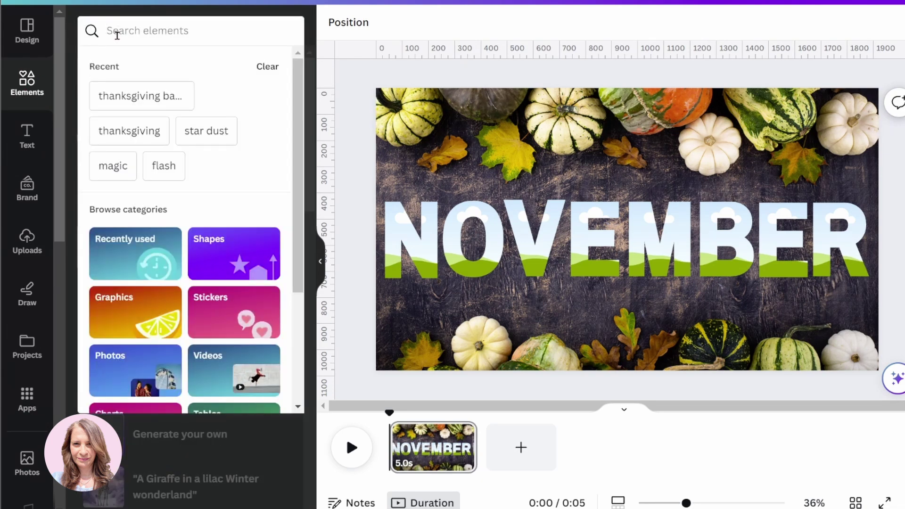
pyautogui.write('a')
pyautogui.press('BackSpace')
pyautogui.write('n')
pyautogui.press('Return')
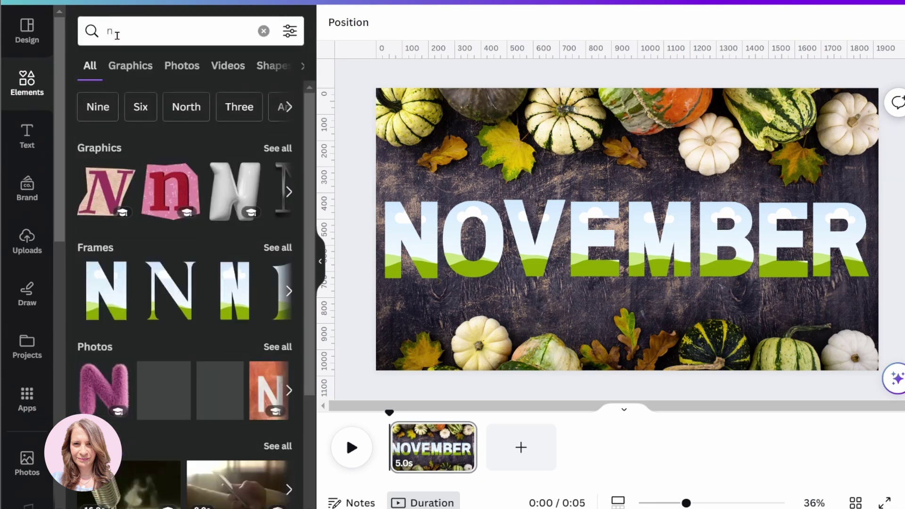
pyautogui.click(278, 247)
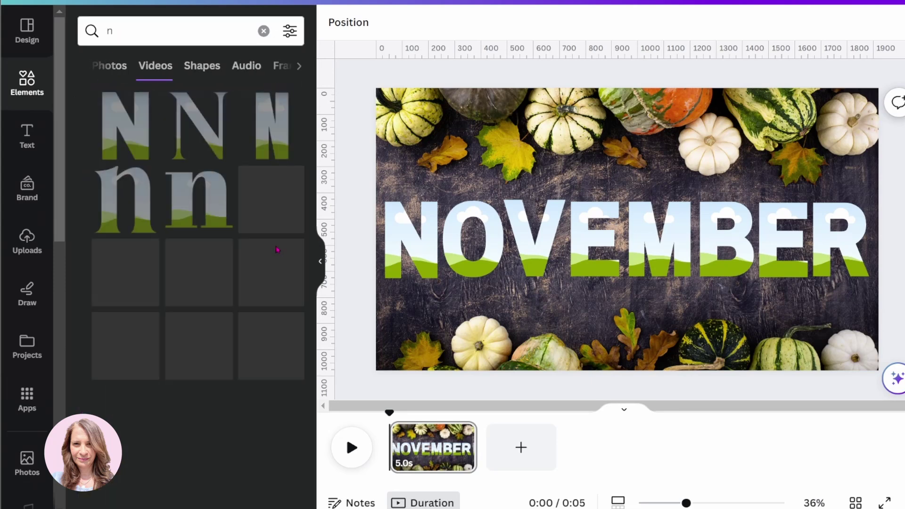
pyautogui.click(120, 132)
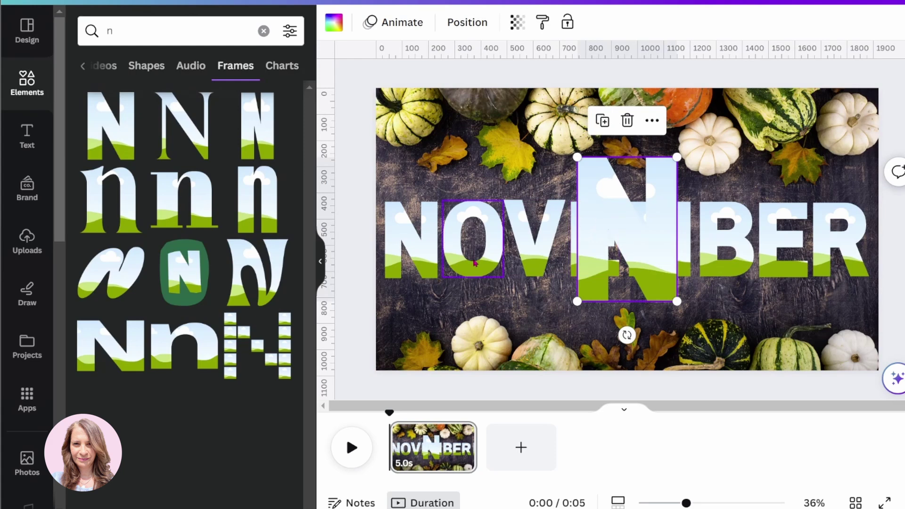
pyautogui.click(627, 121)
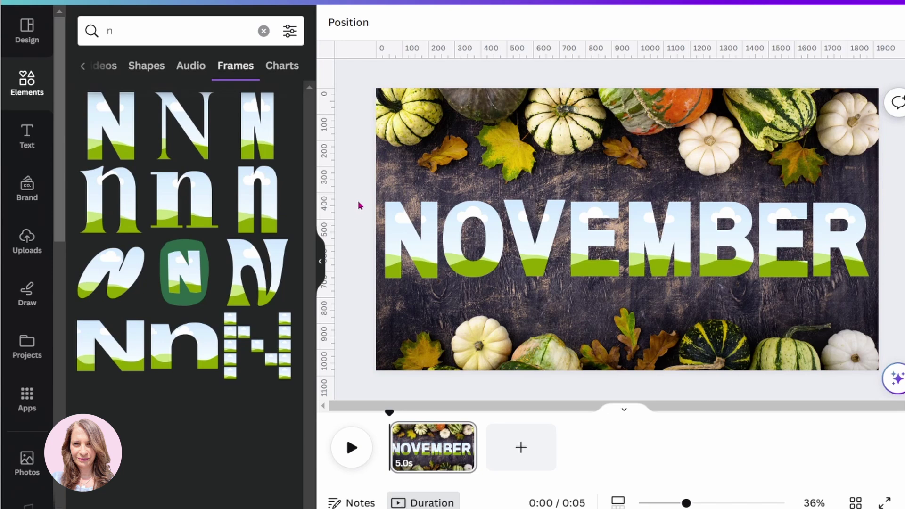
# Step: Set the transparency of all eight NOVEMBER letter frames to 0
pyautogui.moveTo(358, 202); pyautogui.dragTo(870, 278)
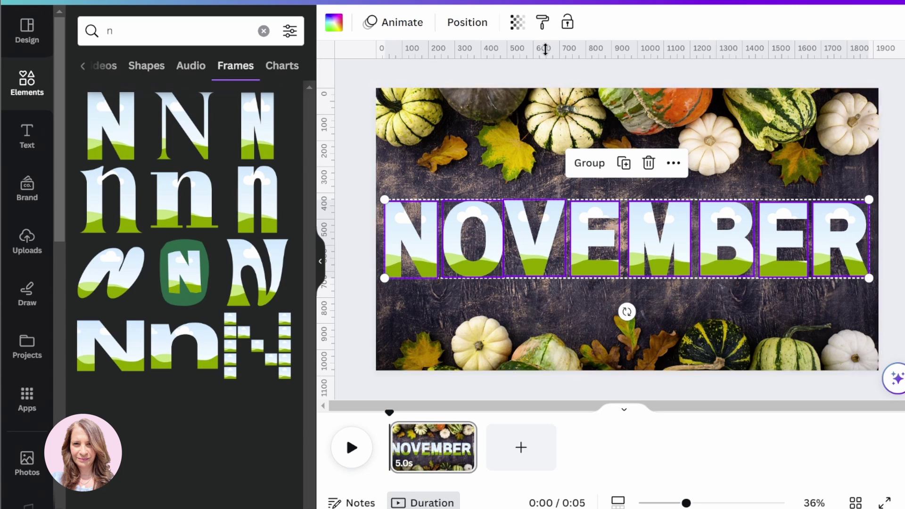
pyautogui.click(518, 24)
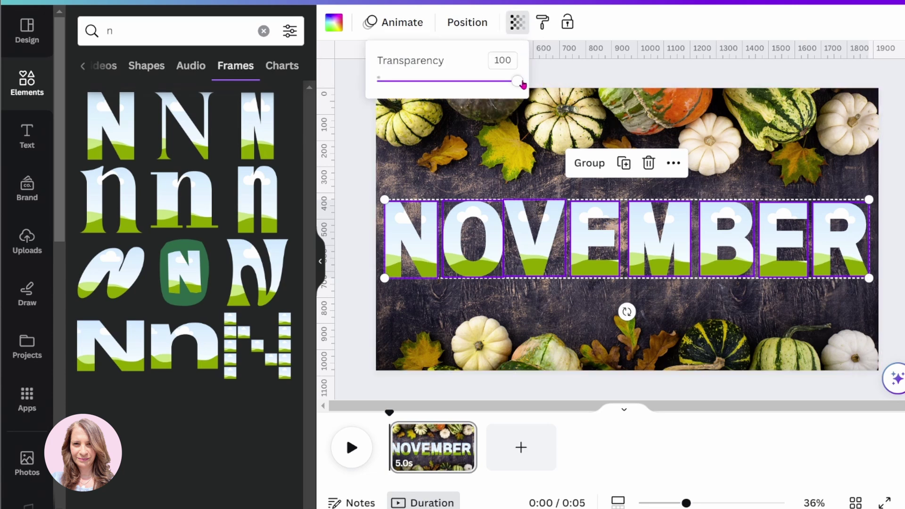
pyautogui.moveTo(520, 83); pyautogui.dragTo(373, 91)
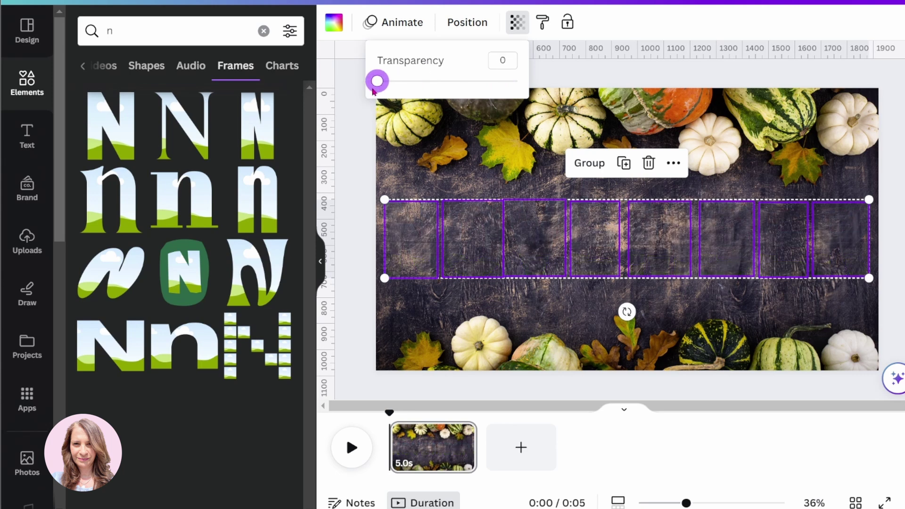
pyautogui.press('Escape')
pyautogui.click(361, 168)
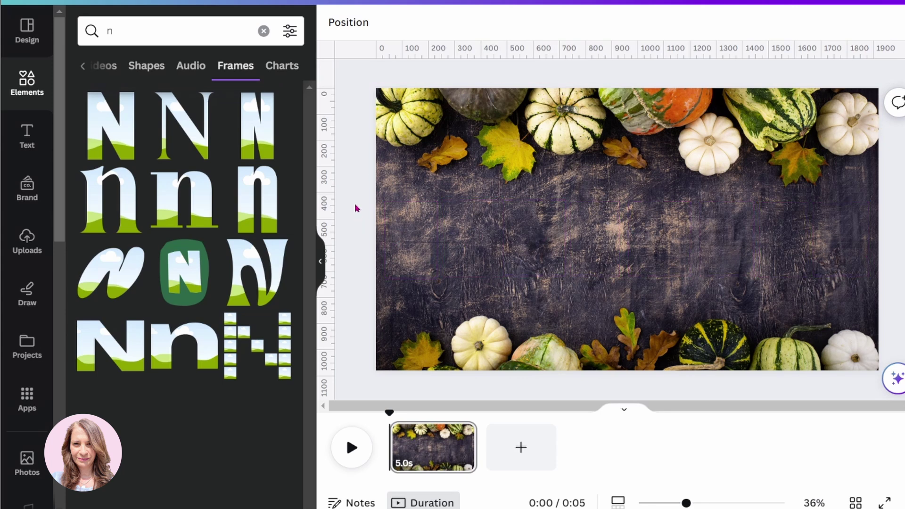
# Step: List all recently used elements
pyautogui.click(37, 92)
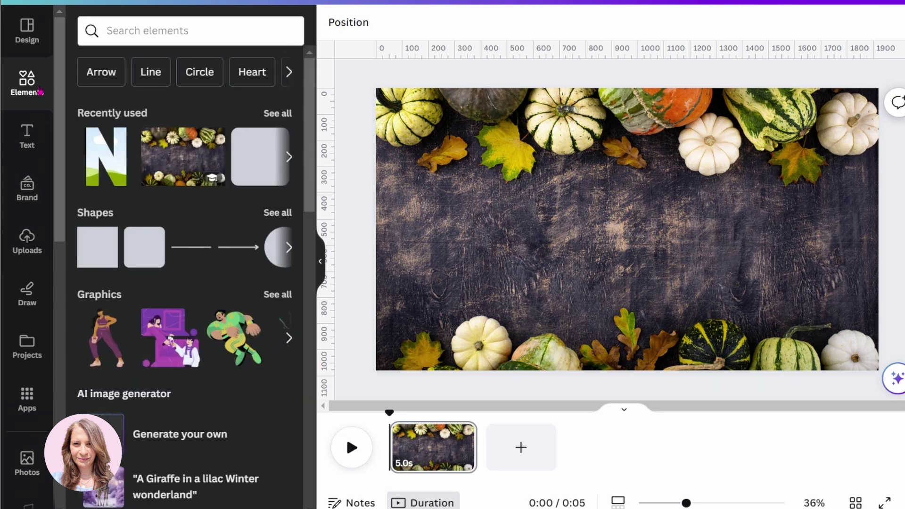
pyautogui.click(280, 117)
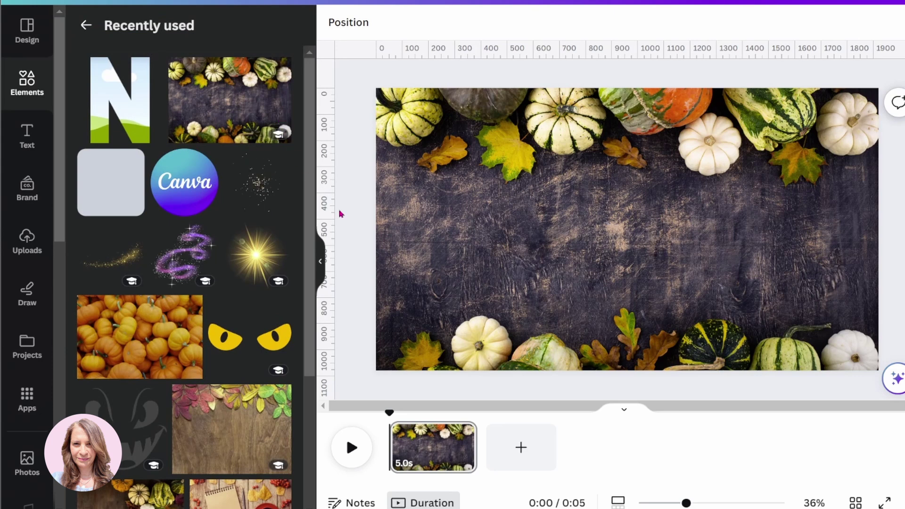
# Step: Check the color options for the invisible N letter frame
pyautogui.click(409, 248)
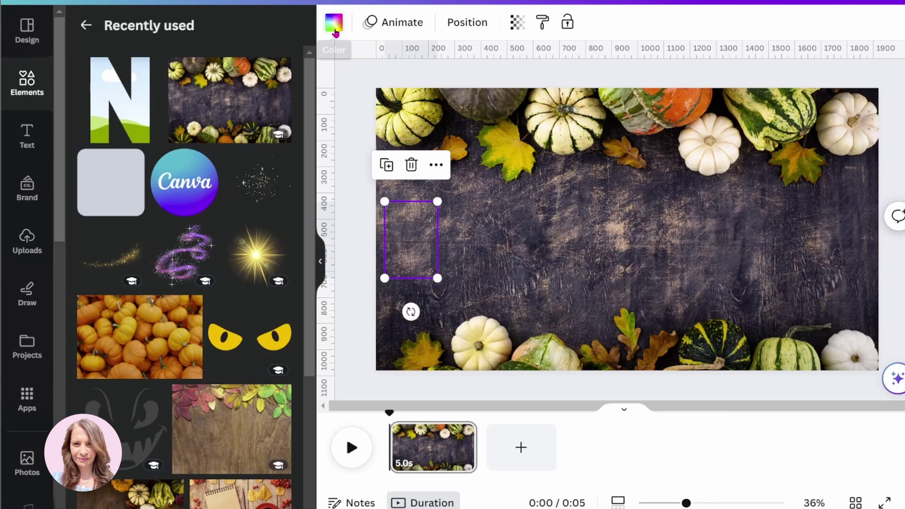
pyautogui.click(333, 24)
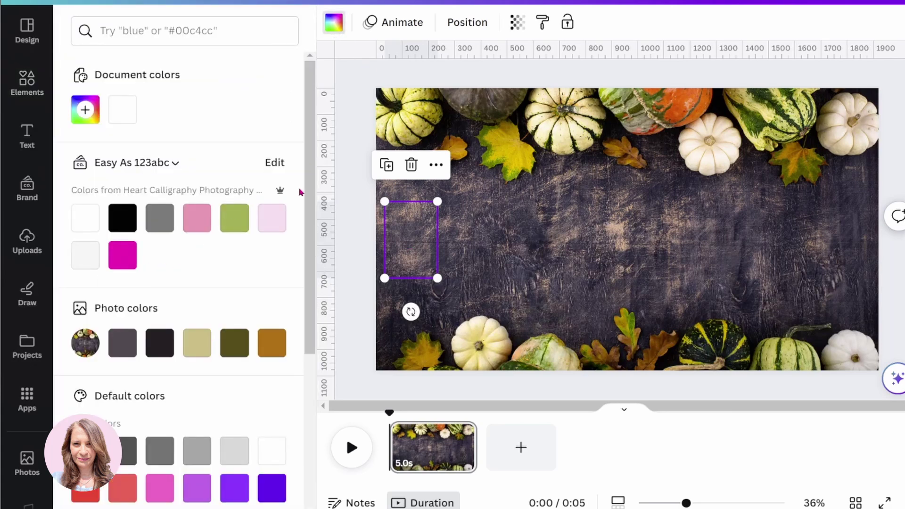
pyautogui.click(349, 172)
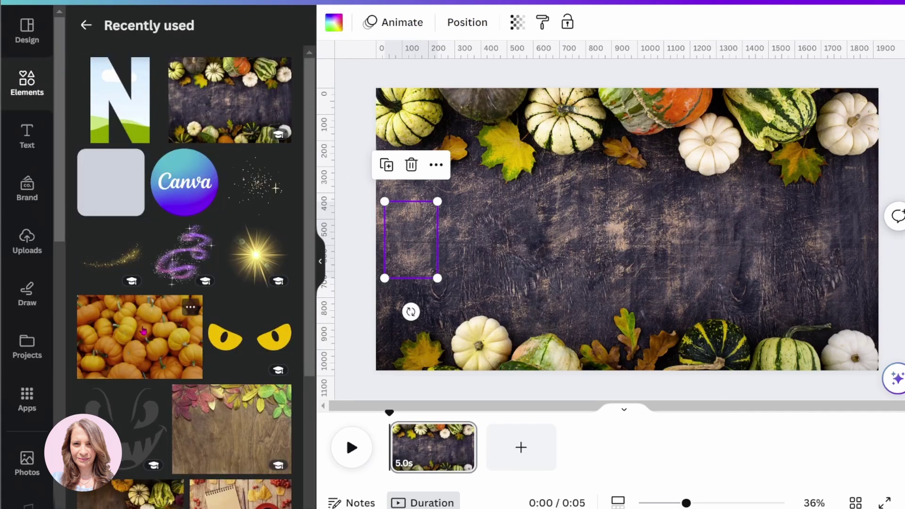
# Step: Add the orange pumpkins photo and shrink it to about 265 px wide near the page's lower left corner
pyautogui.click(142, 333)
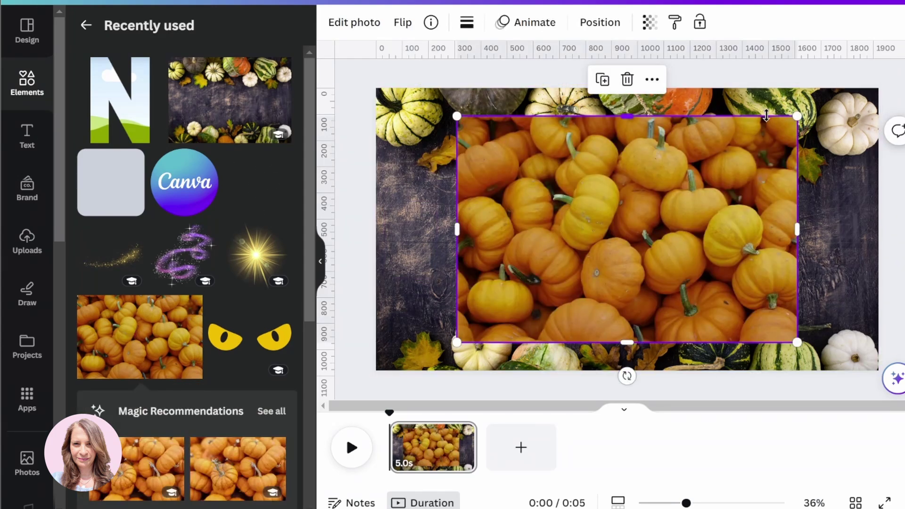
pyautogui.moveTo(796, 116); pyautogui.dragTo(427, 309)
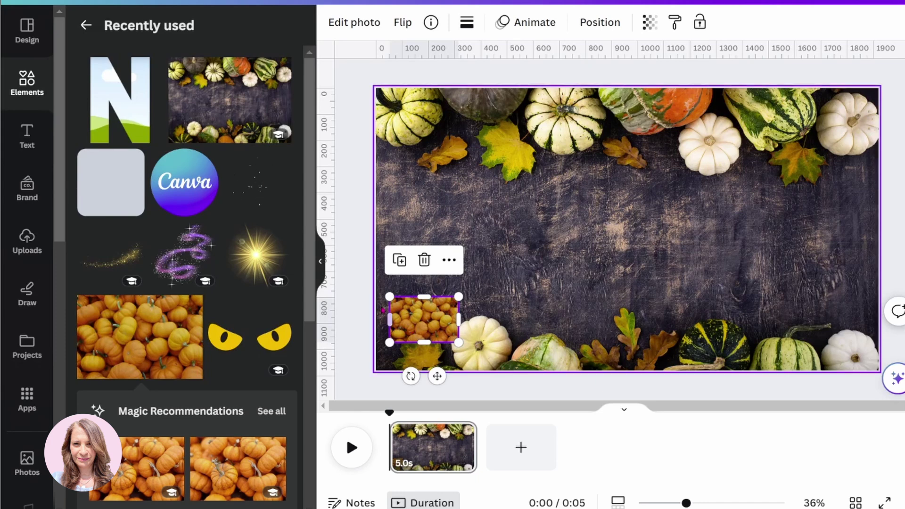
pyautogui.click(357, 302)
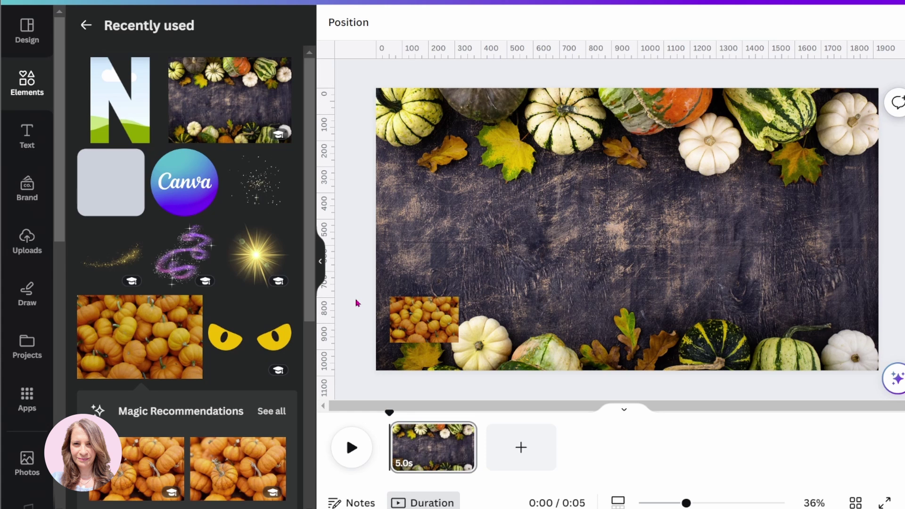
# Step: Duplicate the hidden R letter frame and move the copy so it hangs partly above the page's upper left edge
pyautogui.click(846, 241)
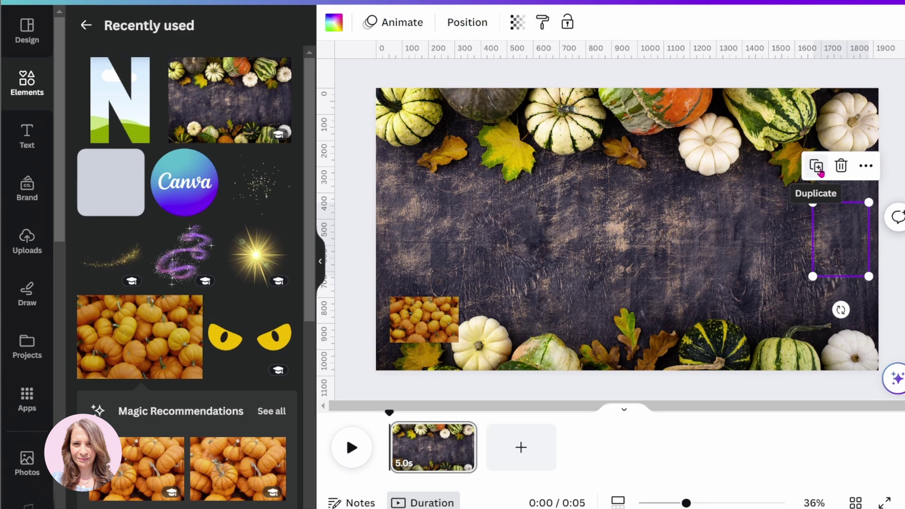
pyautogui.click(821, 172)
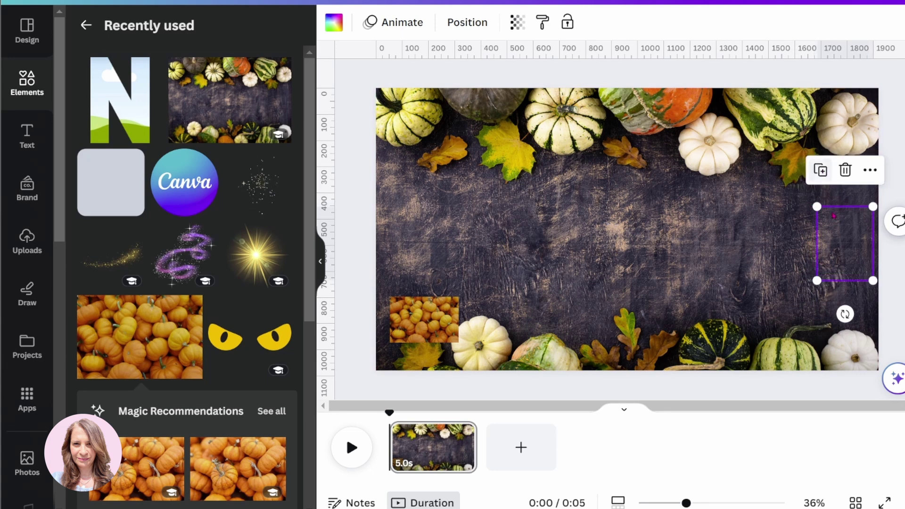
pyautogui.moveTo(852, 258); pyautogui.dragTo(434, 85)
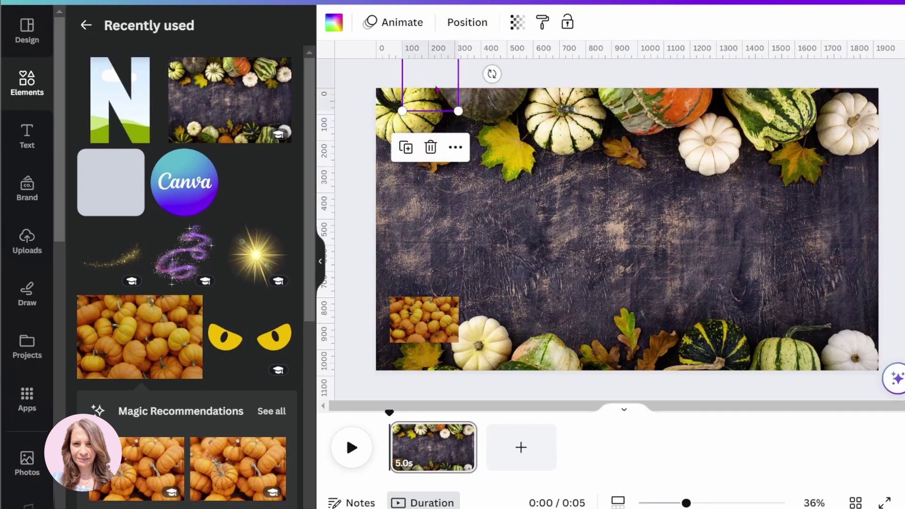
# Step: Set the R copy's transparency to 100 and fill it with the orange pumpkins photo
pyautogui.click(516, 25)
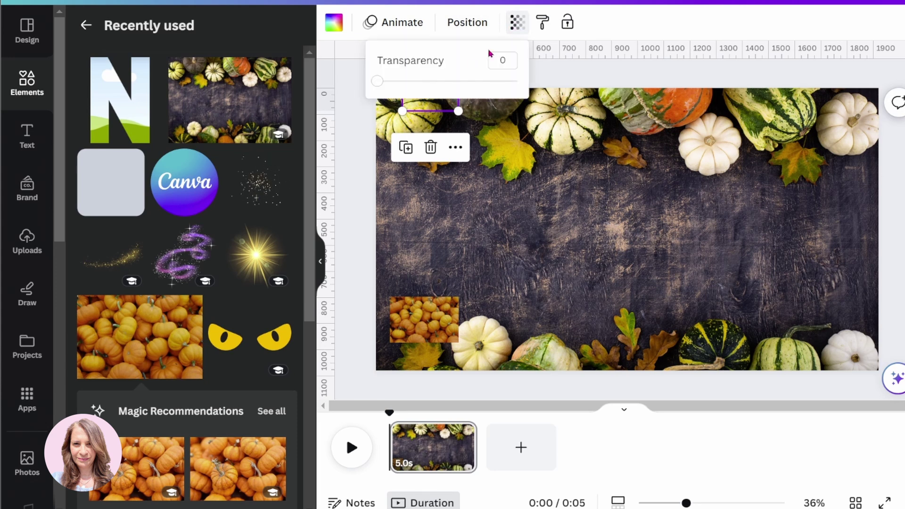
pyautogui.moveTo(376, 85); pyautogui.dragTo(517, 81)
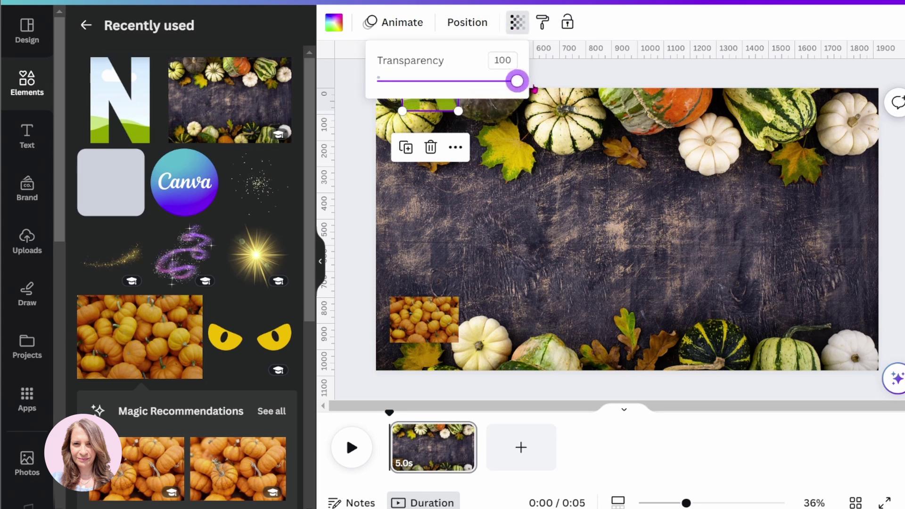
pyautogui.click(362, 163)
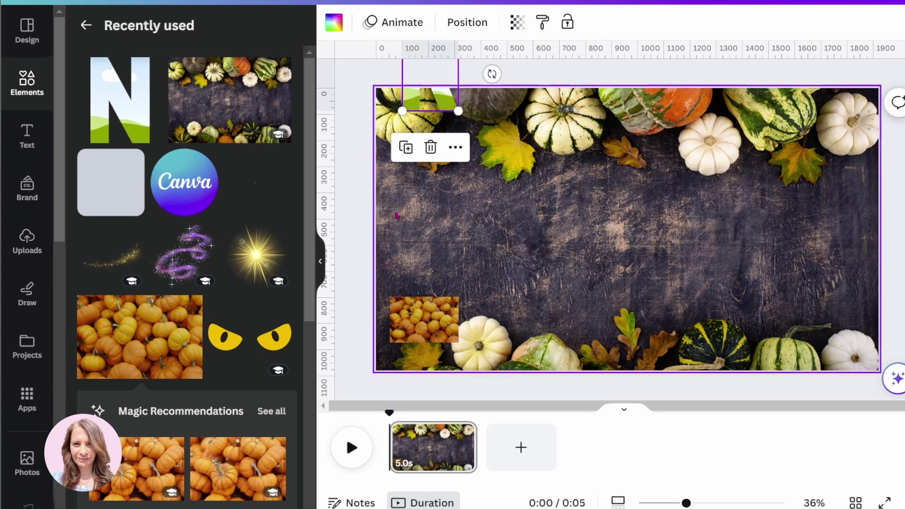
pyautogui.click(414, 323)
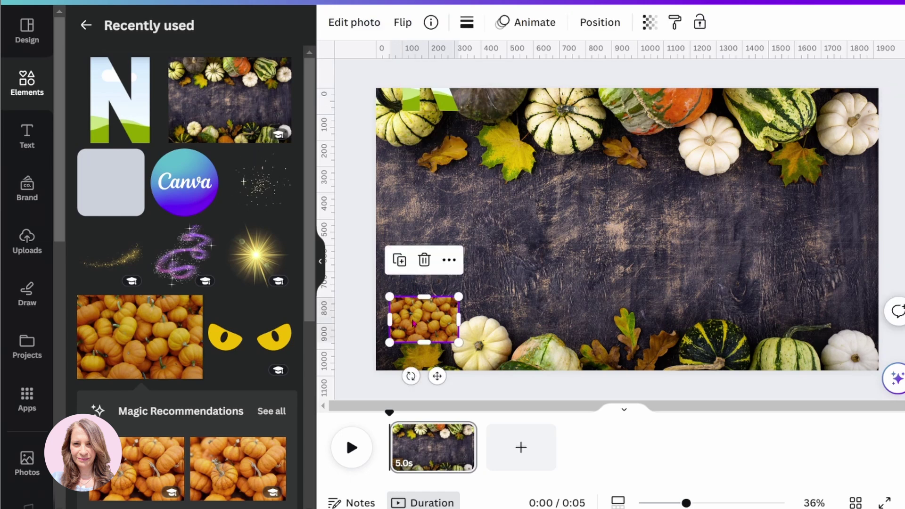
pyautogui.moveTo(414, 323); pyautogui.dragTo(416, 103)
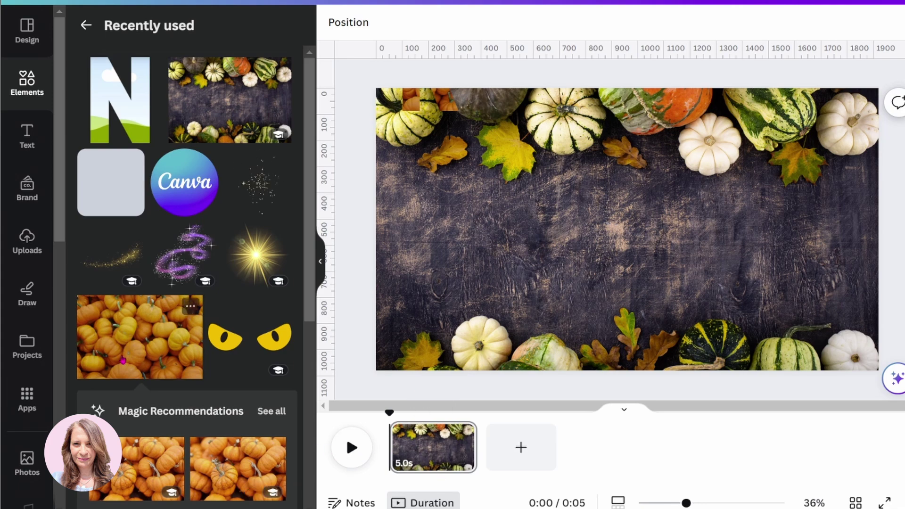
# Step: Add the orange pumpkins photo at about 300 px wide near the page's lower left corner and place a duplicate beside it
pyautogui.click(105, 345)
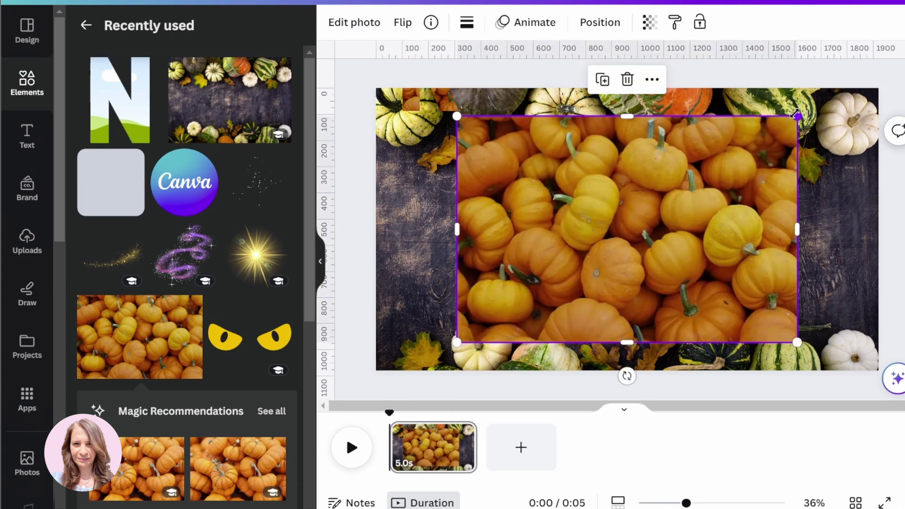
pyautogui.moveTo(796, 116); pyautogui.dragTo(531, 286)
pyautogui.moveTo(495, 318); pyautogui.dragTo(437, 323)
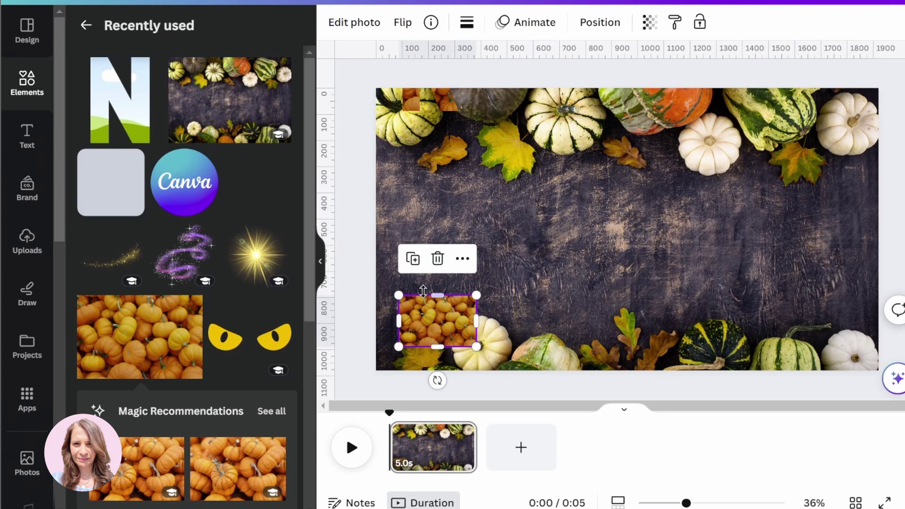
pyautogui.click(412, 258)
pyautogui.moveTo(434, 321); pyautogui.dragTo(513, 316)
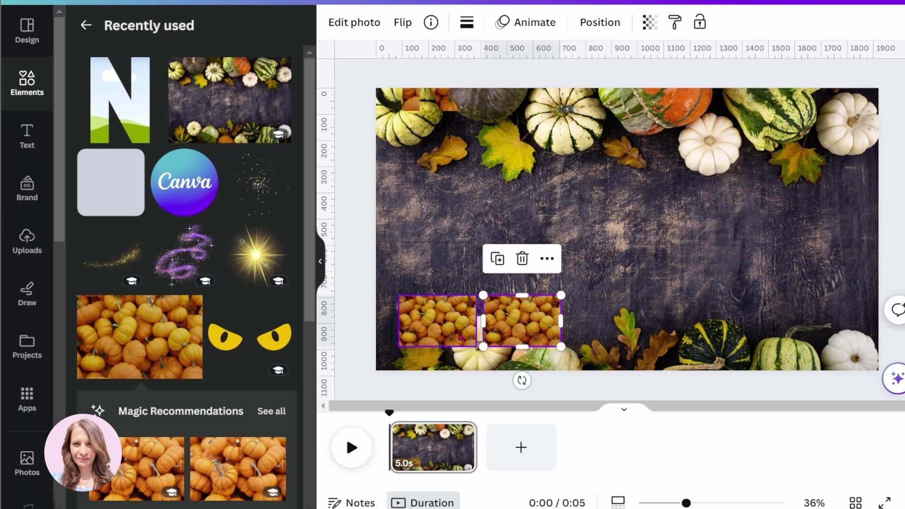
# Step: Duplicate the first page
pyautogui.click(432, 448)
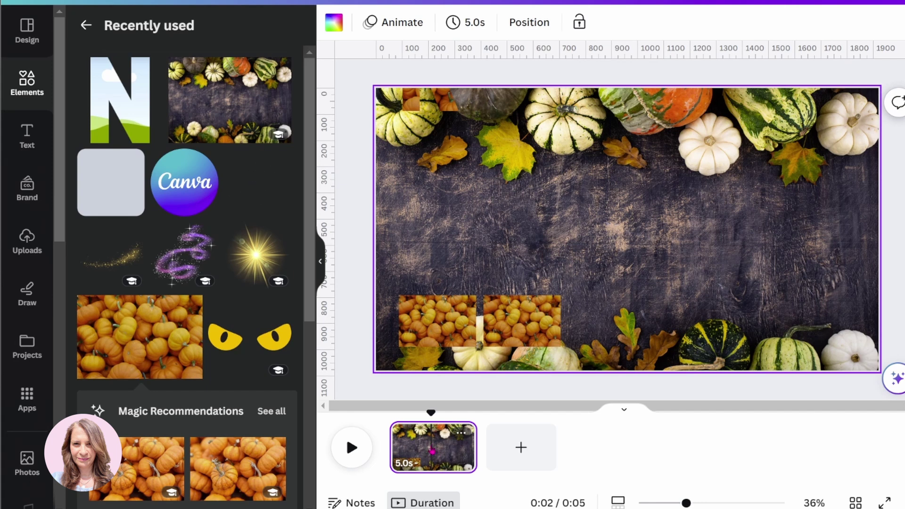
pyautogui.click(460, 432)
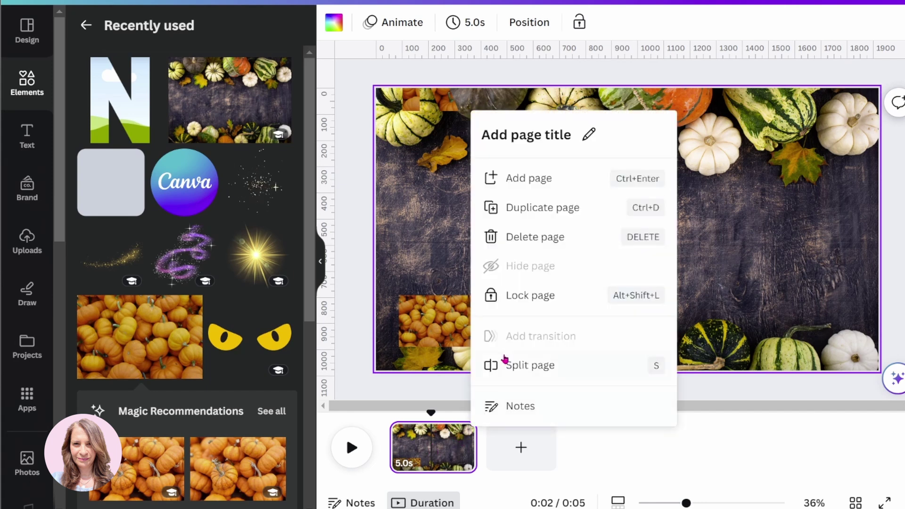
pyautogui.click(518, 216)
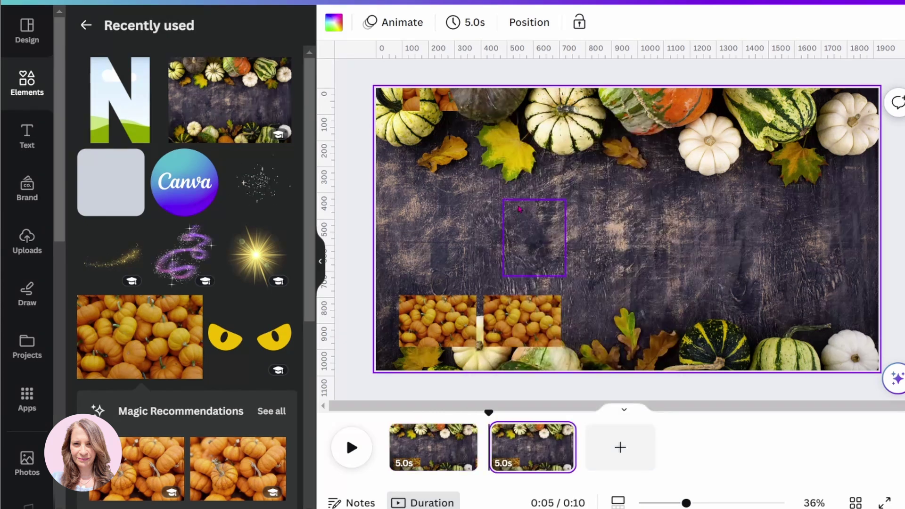
# Step: On page 2, move the pumpkin-filled R down to mid-height near the page's left edge
pyautogui.click(527, 452)
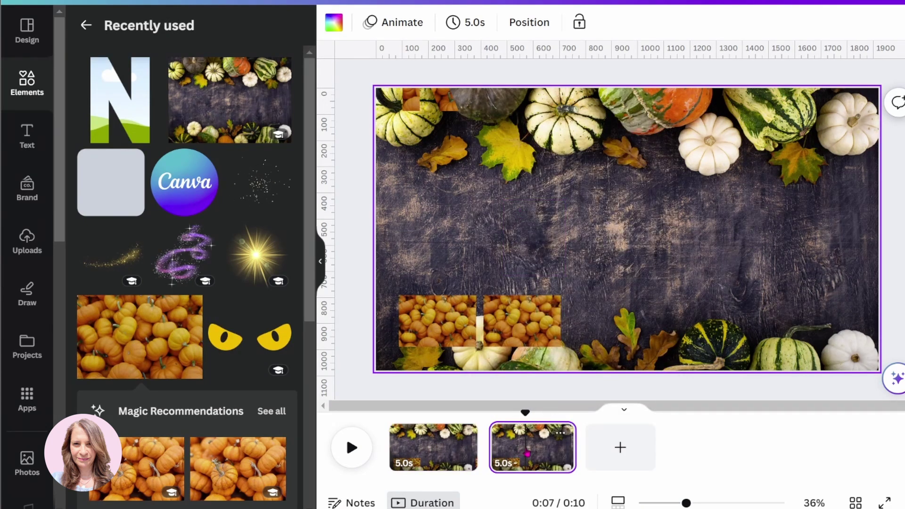
pyautogui.press('Escape')
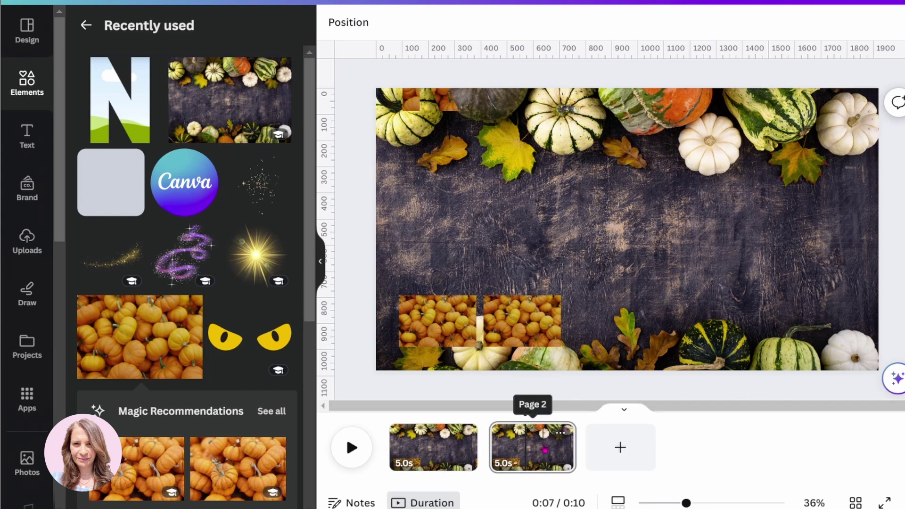
pyautogui.click(411, 107)
pyautogui.moveTo(410, 107); pyautogui.dragTo(404, 264)
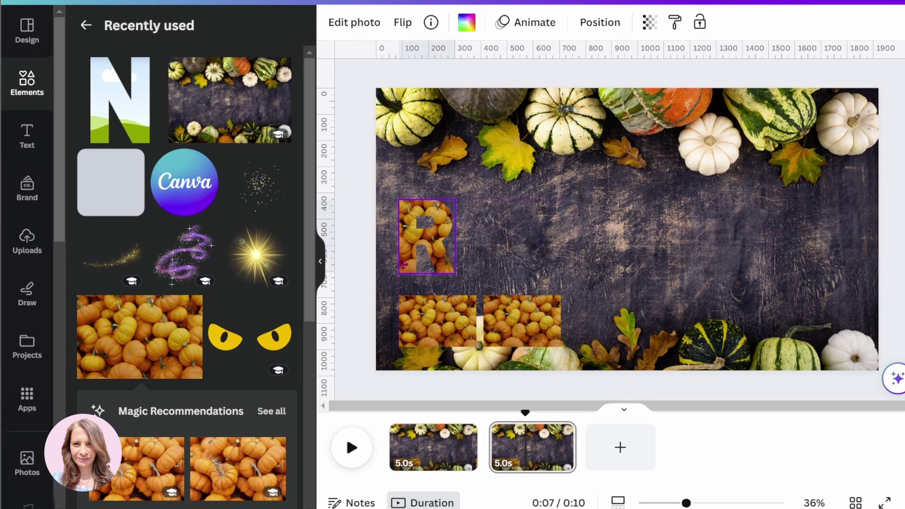
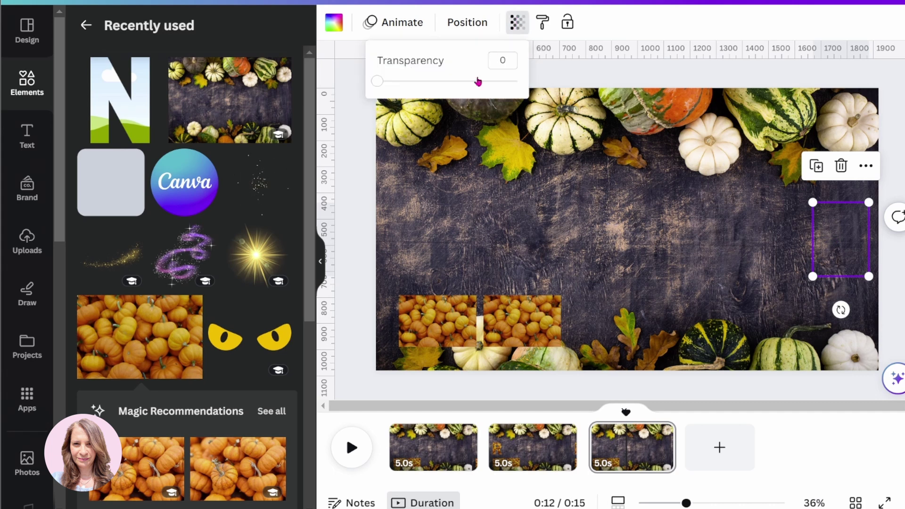
# Step: On page 3, set the hidden R frame's transparency to 100 and fill it with the orange pumpkins photo
pyautogui.moveTo(380, 87); pyautogui.dragTo(517, 81)
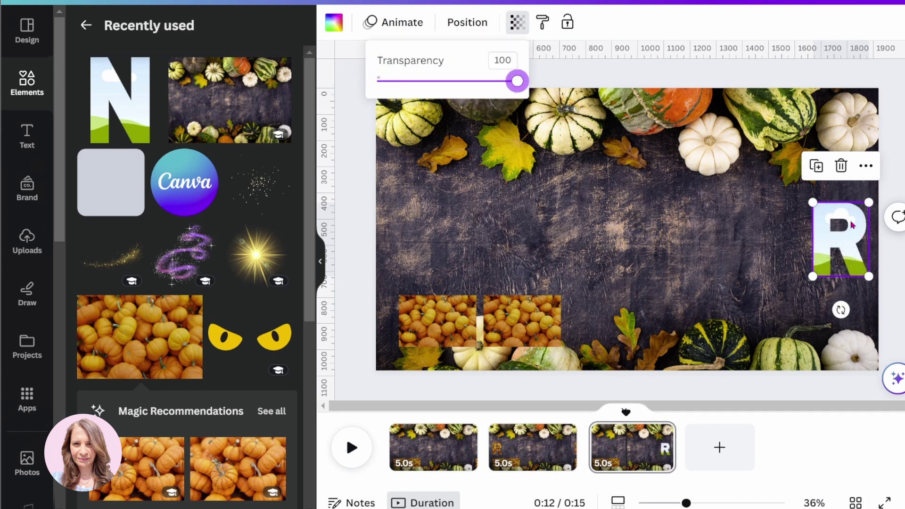
pyautogui.moveTo(507, 333); pyautogui.dragTo(826, 269)
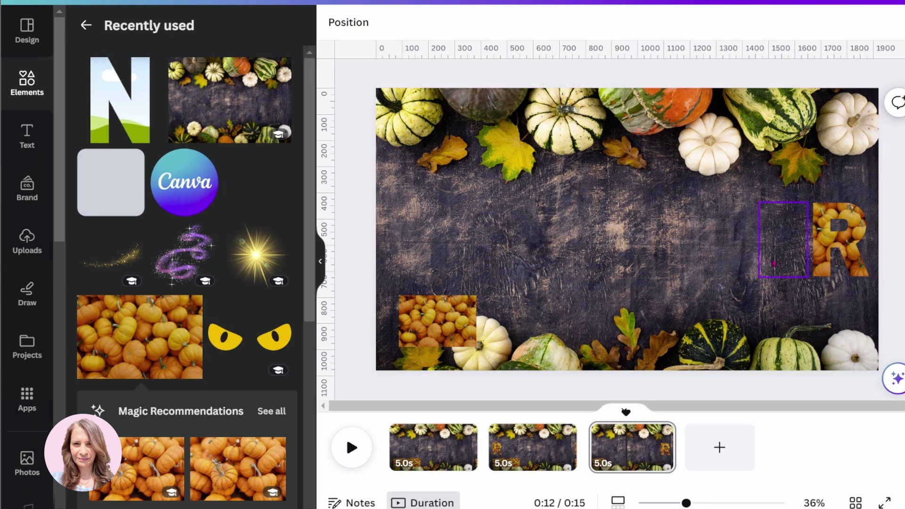
# Step: Duplicate the hidden E frame next to the R and move the copy partly above the page's upper left edge
pyautogui.click(767, 255)
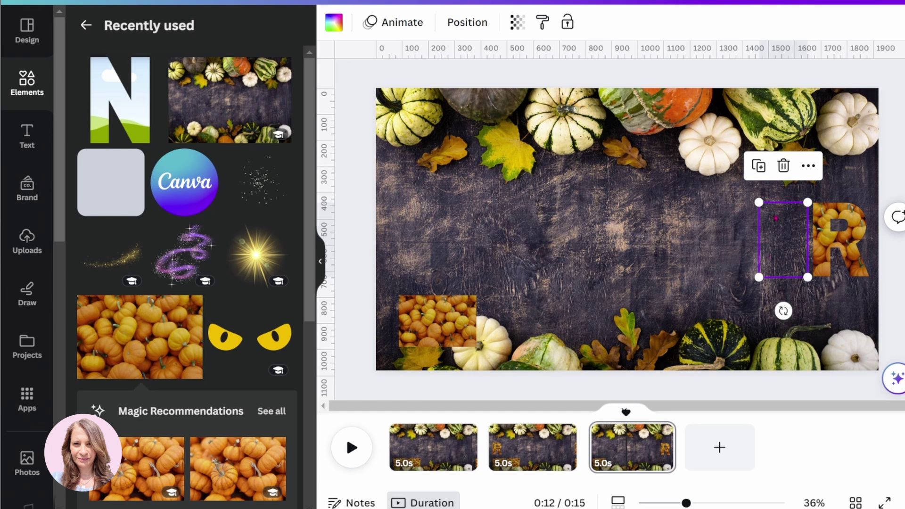
pyautogui.moveTo(775, 223); pyautogui.dragTo(779, 227)
pyautogui.moveTo(793, 272); pyautogui.dragTo(427, 100)
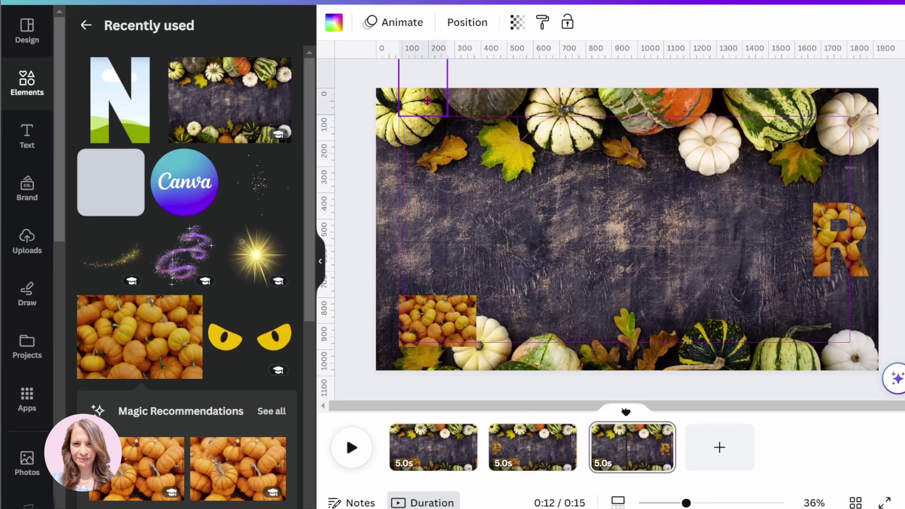
pyautogui.moveTo(427, 100); pyautogui.dragTo(429, 105)
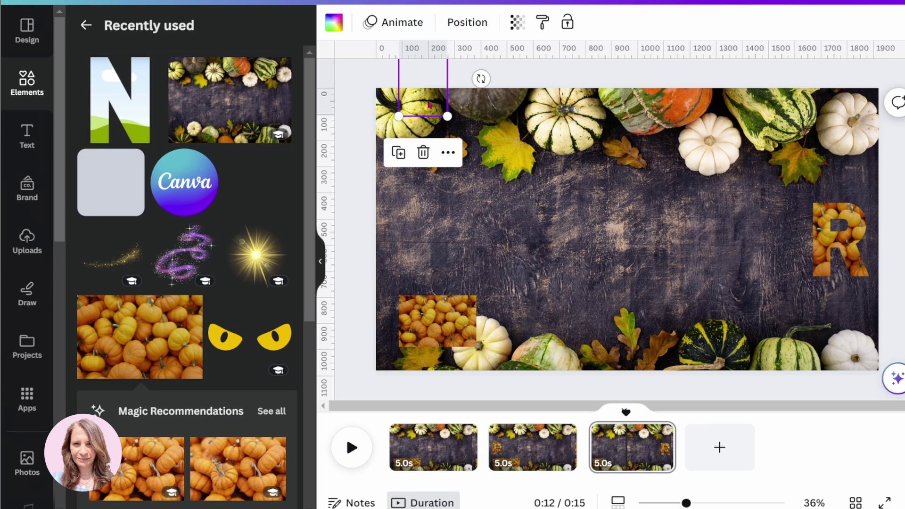
# Step: Set the E copy's transparency to 100 and fill it with the pumpkins photo, leaving a duplicate of the photo on the page
pyautogui.click(516, 22)
pyautogui.moveTo(385, 80); pyautogui.dragTo(527, 89)
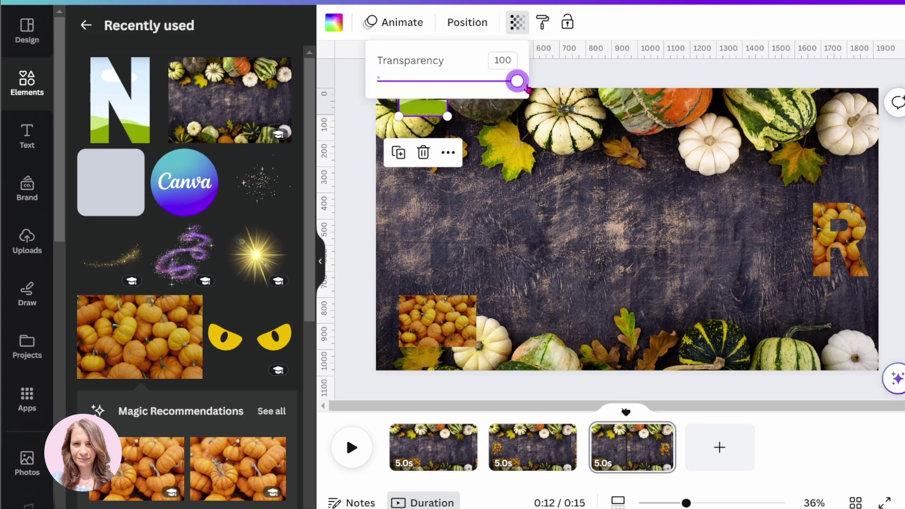
pyautogui.click(436, 322)
pyautogui.moveTo(434, 333); pyautogui.dragTo(419, 102)
pyautogui.click(409, 260)
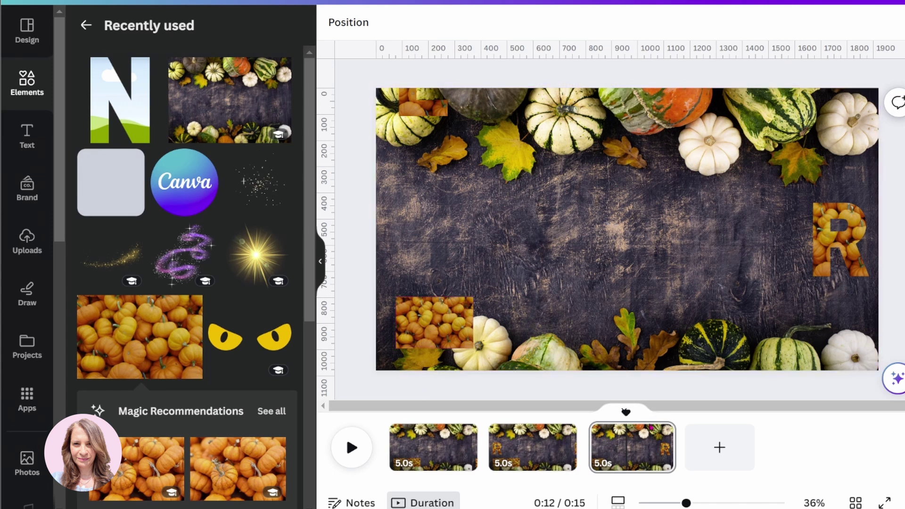
# Step: Duplicate the third page
pyautogui.click(629, 416)
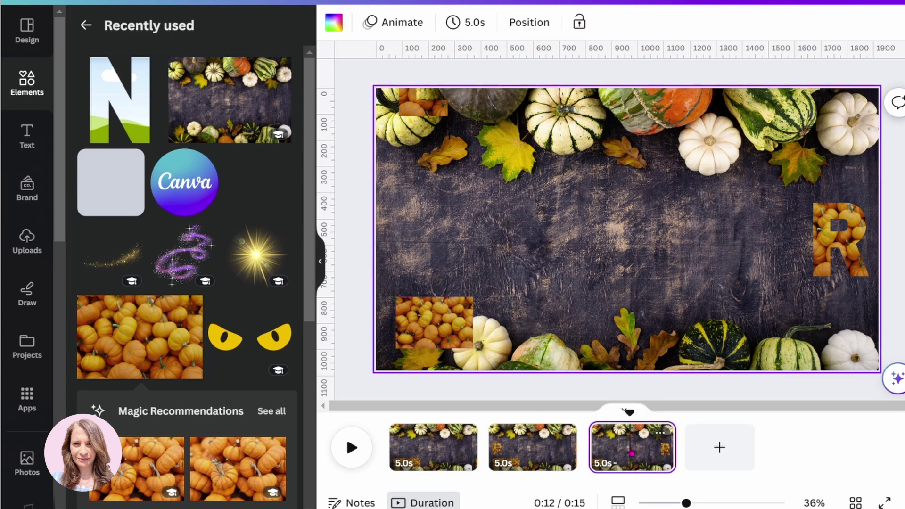
pyautogui.click(659, 433)
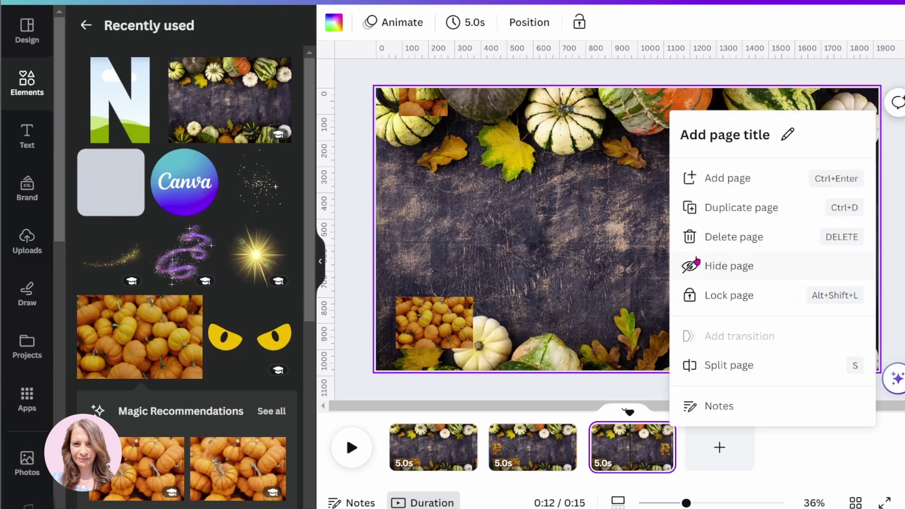
pyautogui.click(701, 211)
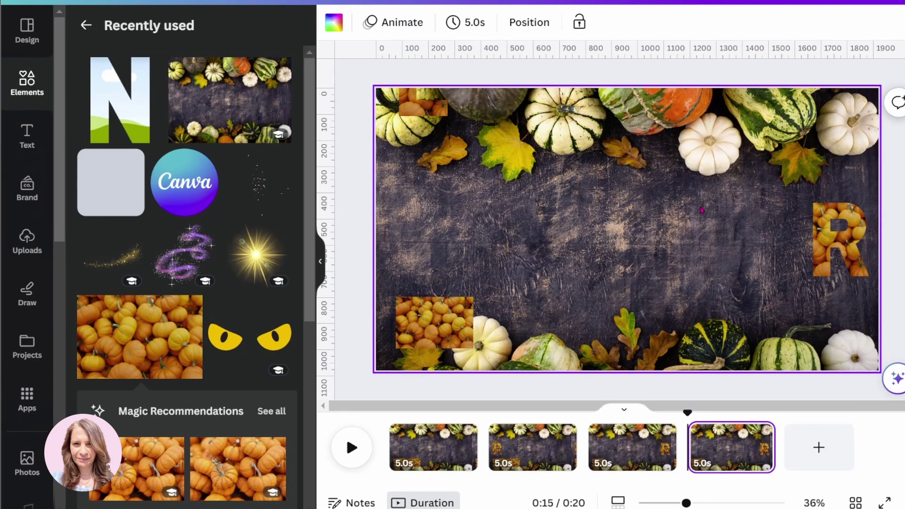
# Step: On page 4, move the pumpkin-filled E down to mid-height near the page's left edge
pyautogui.click(733, 456)
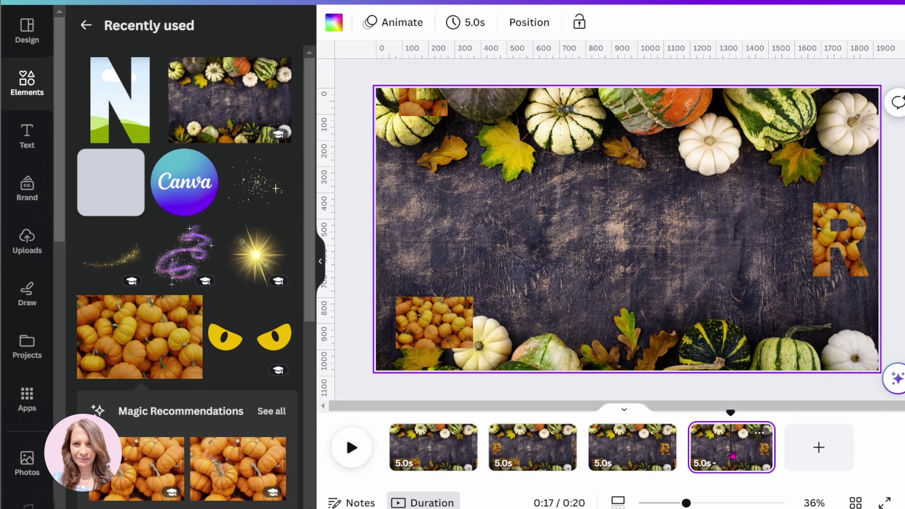
pyautogui.click(417, 114)
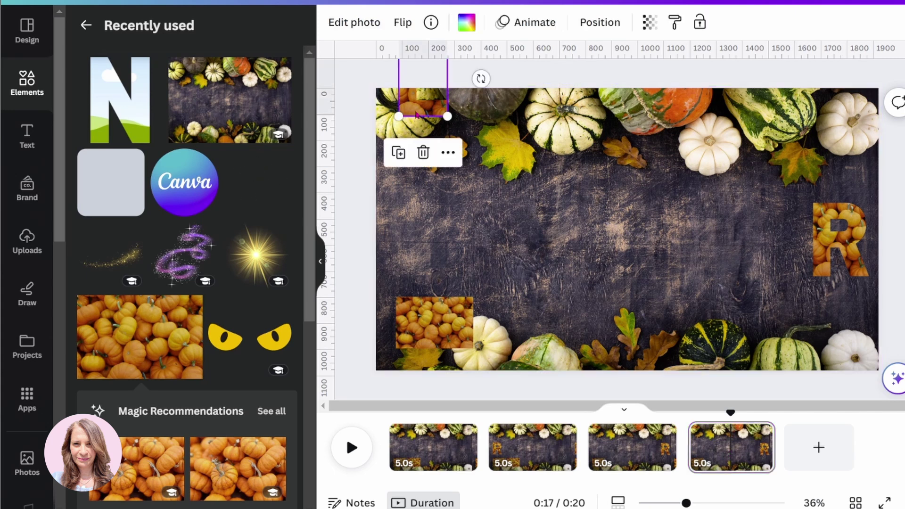
pyautogui.moveTo(417, 115); pyautogui.dragTo(406, 266)
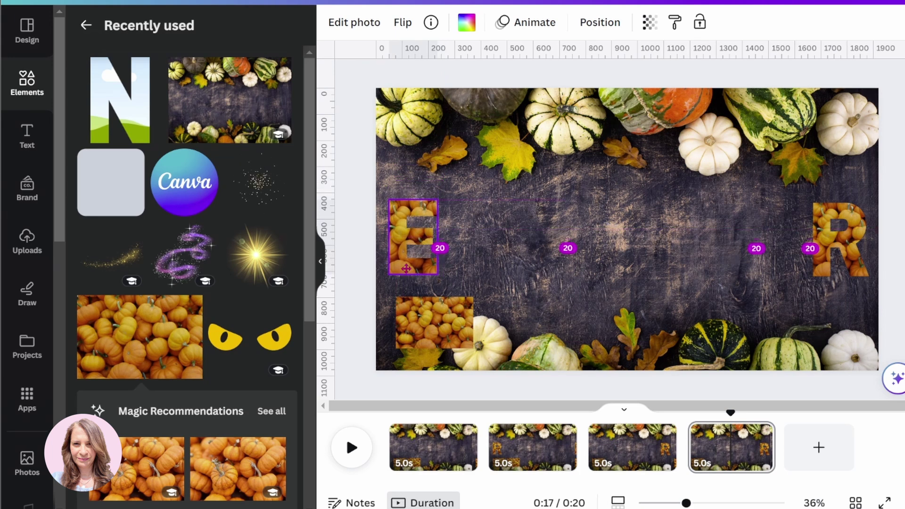
pyautogui.moveTo(406, 268); pyautogui.dragTo(405, 269)
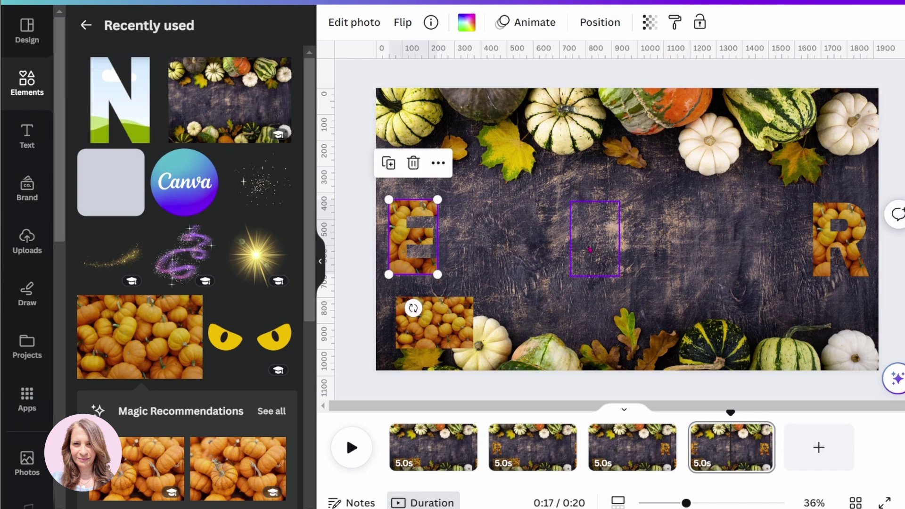
# Step: Duplicate page 4 and, on page 5, delete the pumpkin-filled E near the left edge, both its image and its frame
pyautogui.click(721, 454)
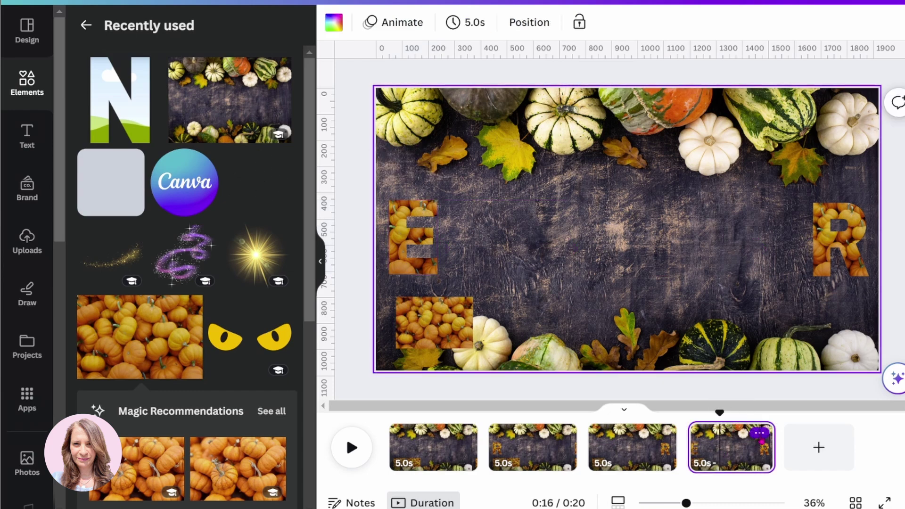
pyautogui.click(760, 434)
pyautogui.click(771, 210)
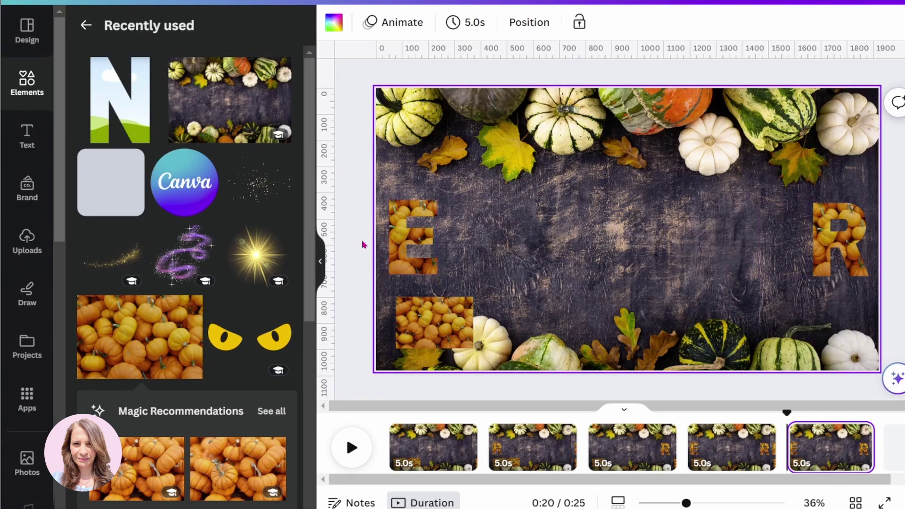
pyautogui.click(395, 238)
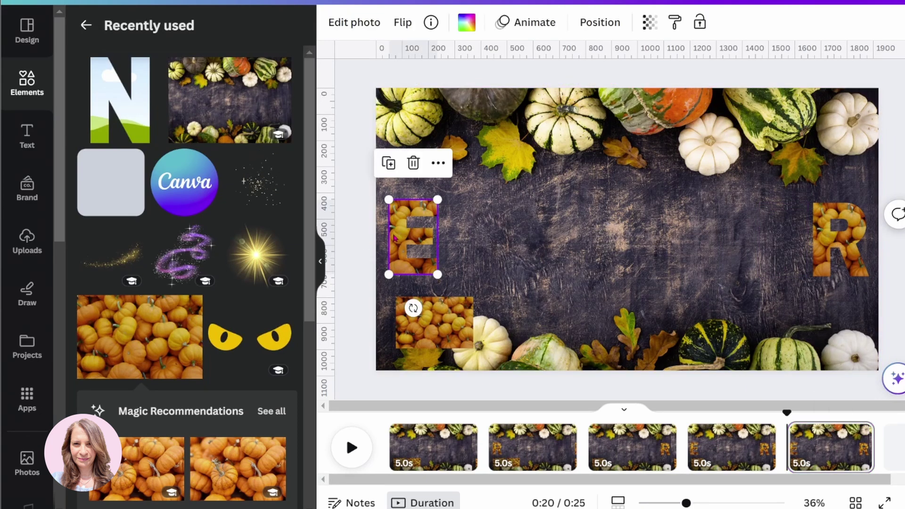
pyautogui.click(413, 166)
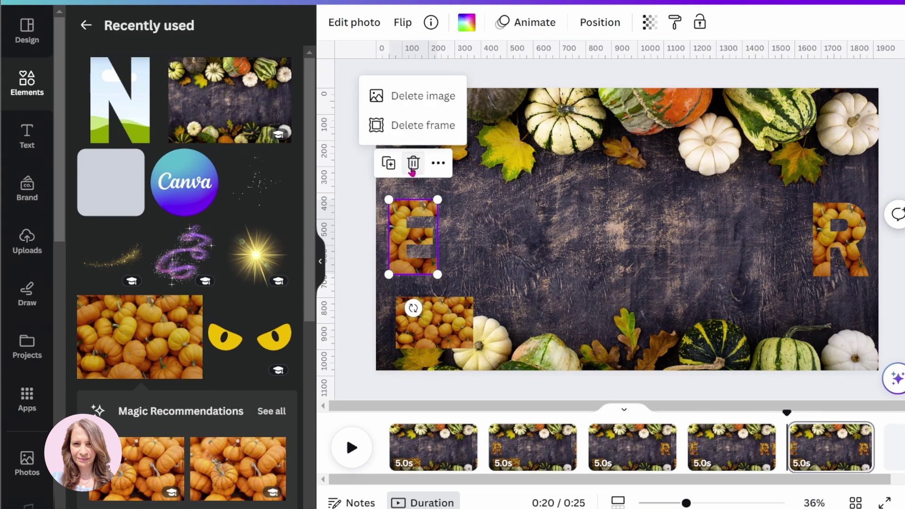
pyautogui.click(387, 96)
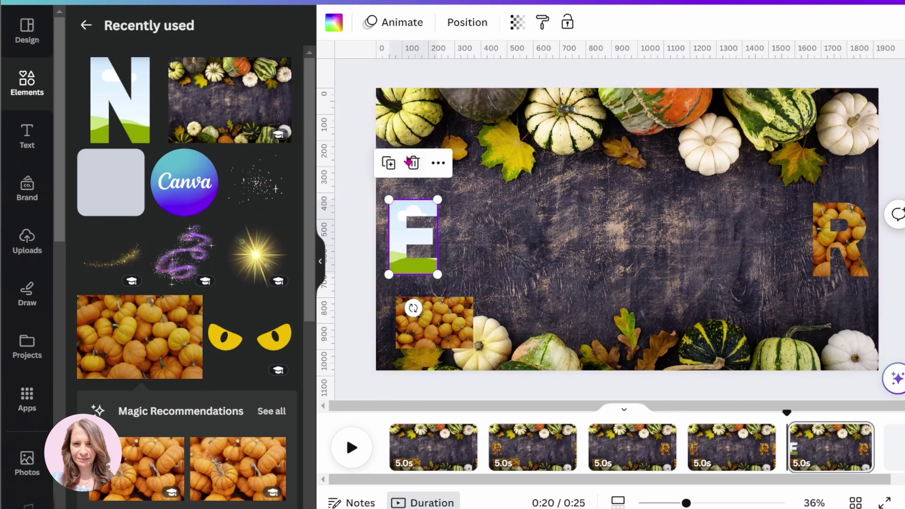
pyautogui.click(413, 163)
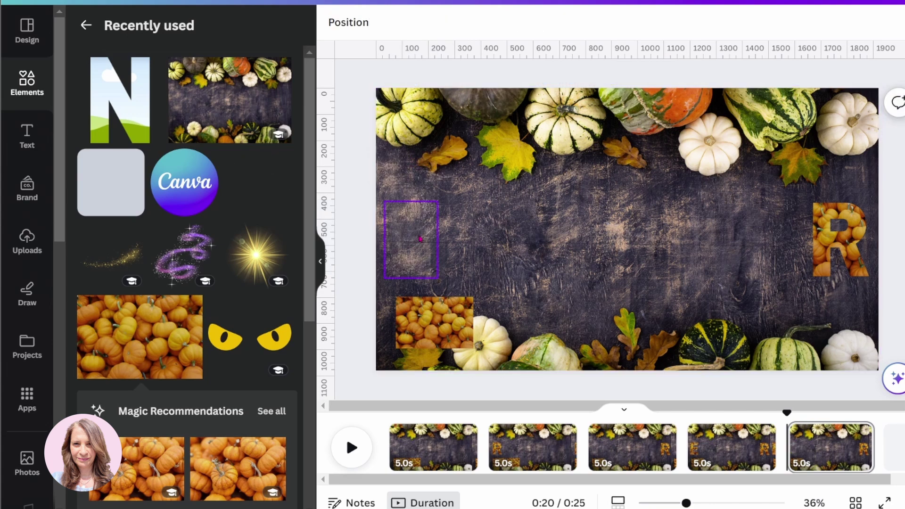
# Step: Set the transparency of the hidden E frame next to the R to 100 and fill it with a duplicate of the pumpkins photo
pyautogui.moveTo(420, 239); pyautogui.dragTo(775, 245)
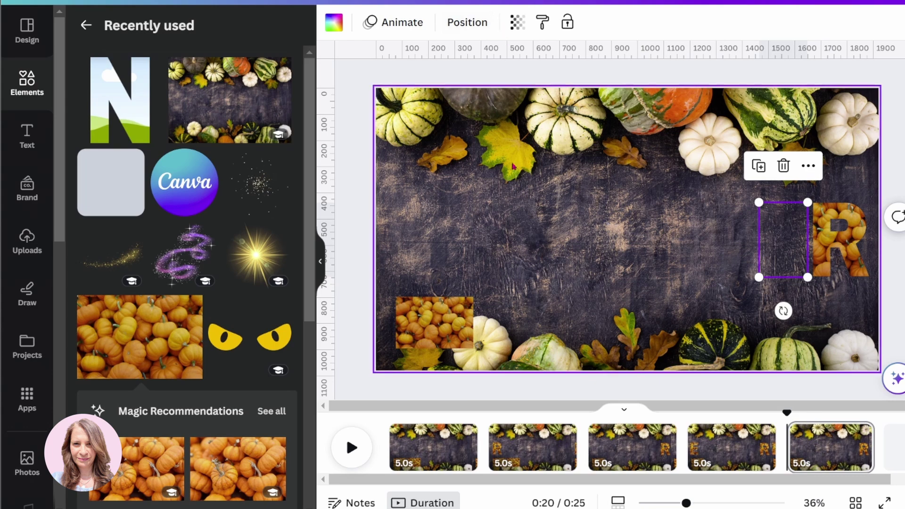
pyautogui.click(517, 22)
pyautogui.moveTo(379, 82); pyautogui.dragTo(517, 81)
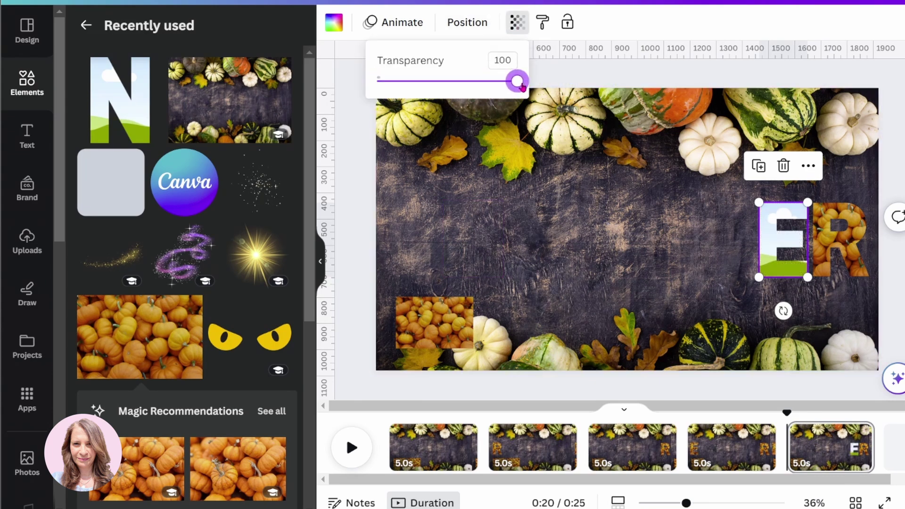
pyautogui.click(429, 333)
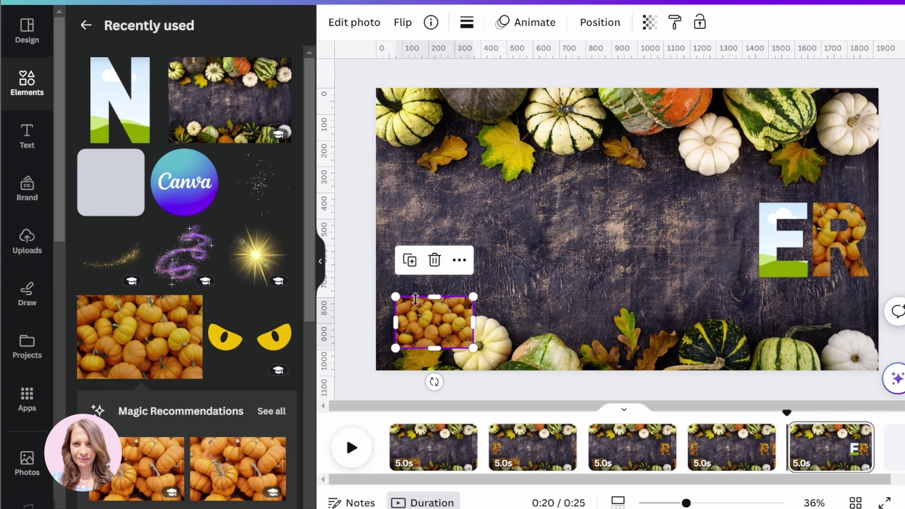
pyautogui.click(410, 265)
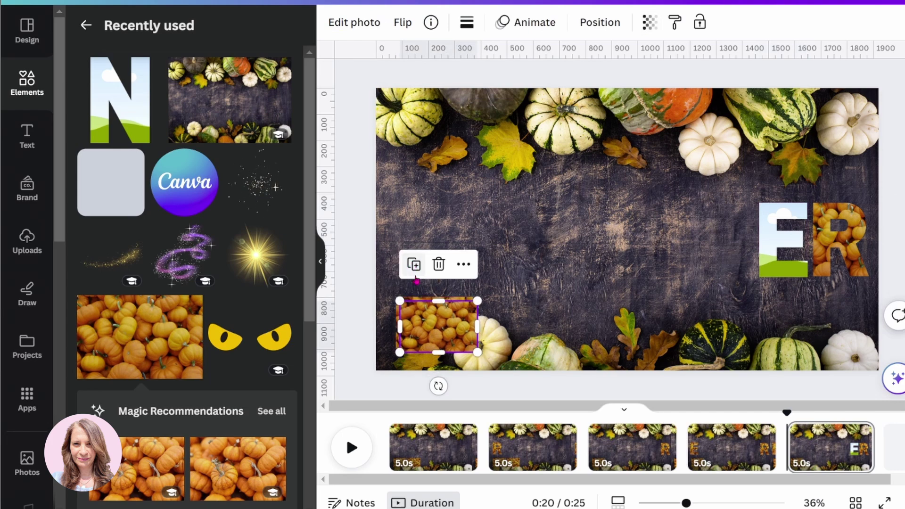
pyautogui.moveTo(427, 324); pyautogui.dragTo(765, 262)
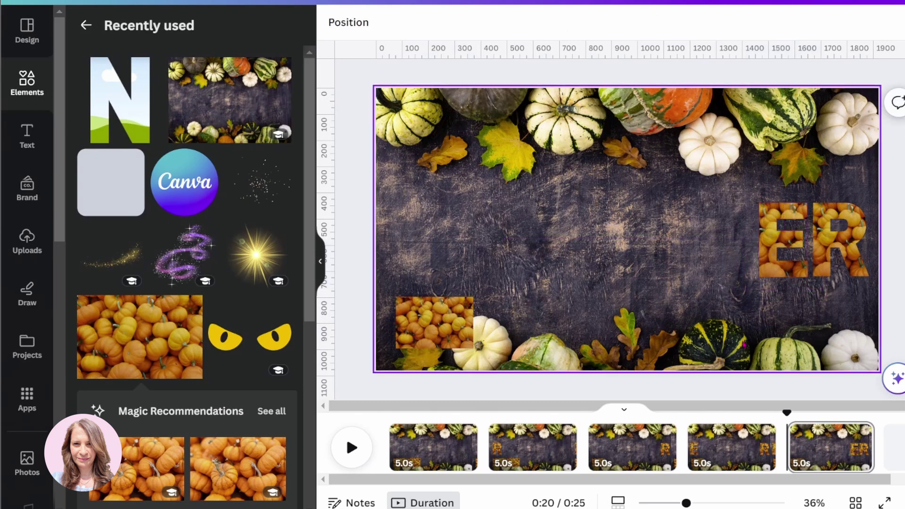
# Step: Duplicate the hidden B frame next to the E and move the copy partly above the page's upper left edge
pyautogui.click(716, 255)
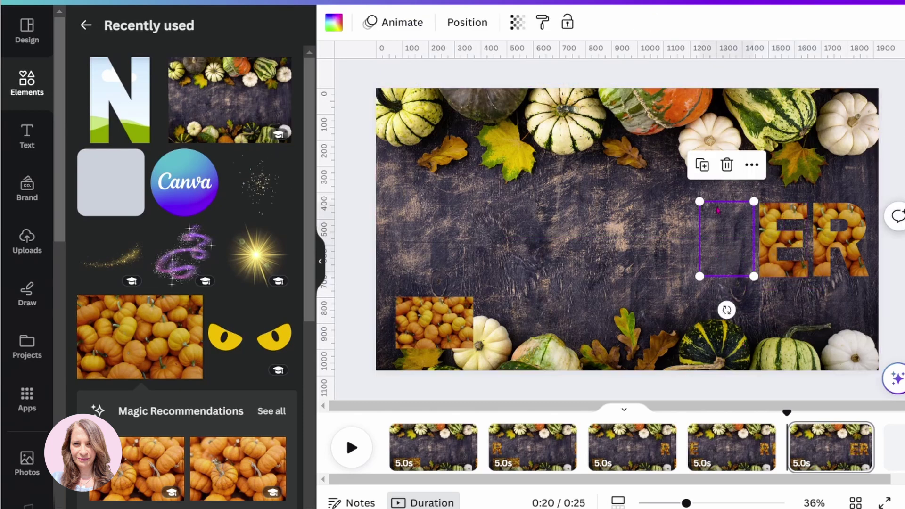
pyautogui.click(702, 164)
pyautogui.moveTo(711, 244); pyautogui.dragTo(411, 101)
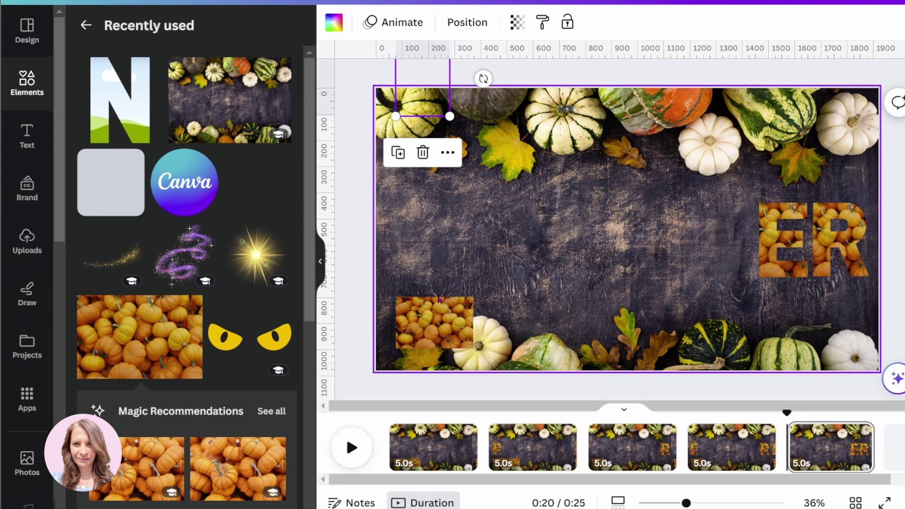
# Step: Set the B copy's transparency to 100 and fill it with a duplicate of the pumpkins photo
pyautogui.click(516, 22)
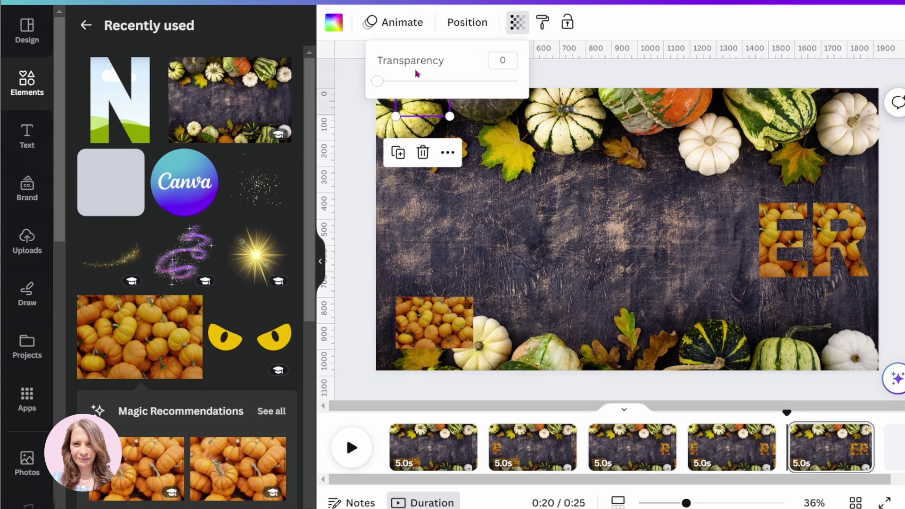
pyautogui.moveTo(380, 81); pyautogui.dragTo(517, 81)
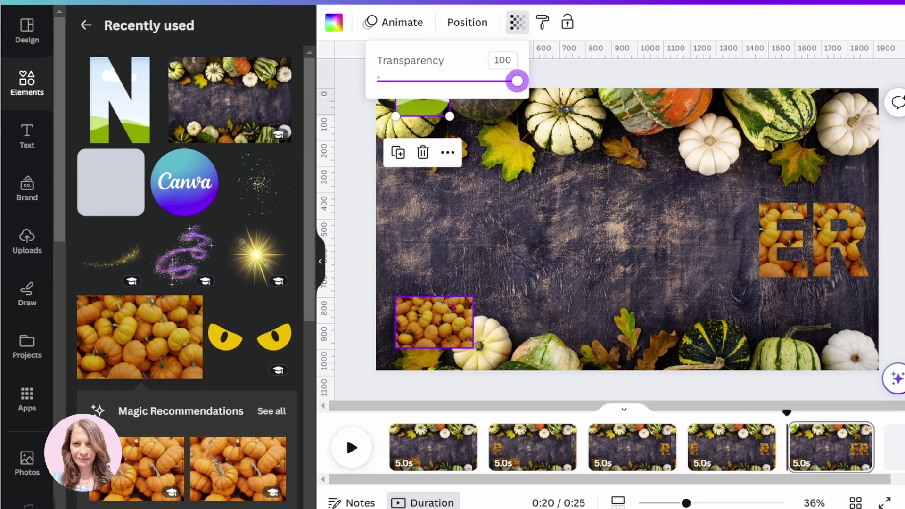
pyautogui.click(439, 326)
pyautogui.click(426, 261)
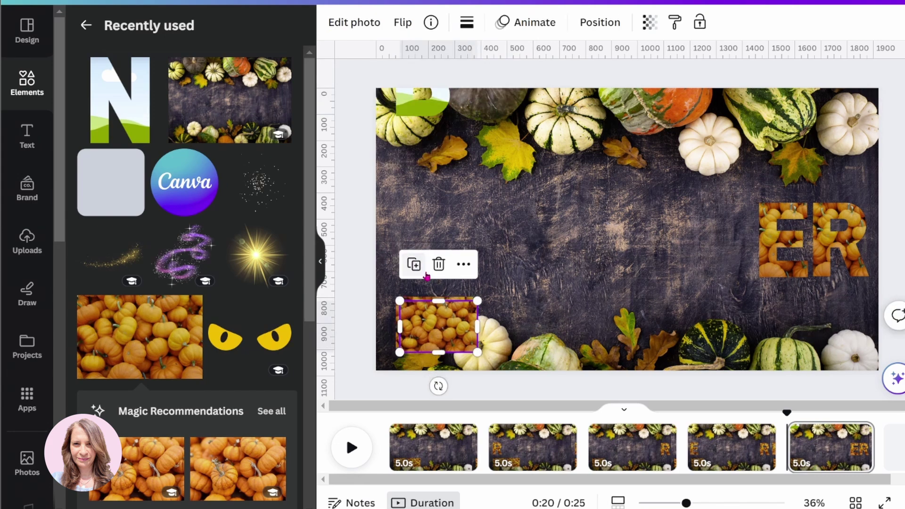
pyautogui.moveTo(454, 332); pyautogui.dragTo(442, 105)
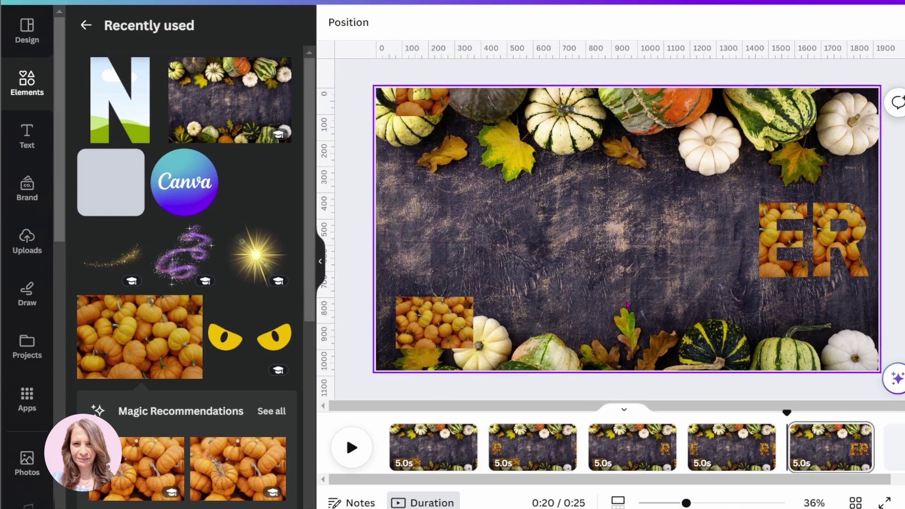
# Step: Duplicate page 5 and, on page 6, move the pumpkin-filled B down to mid-height near the left edge
pyautogui.click(827, 454)
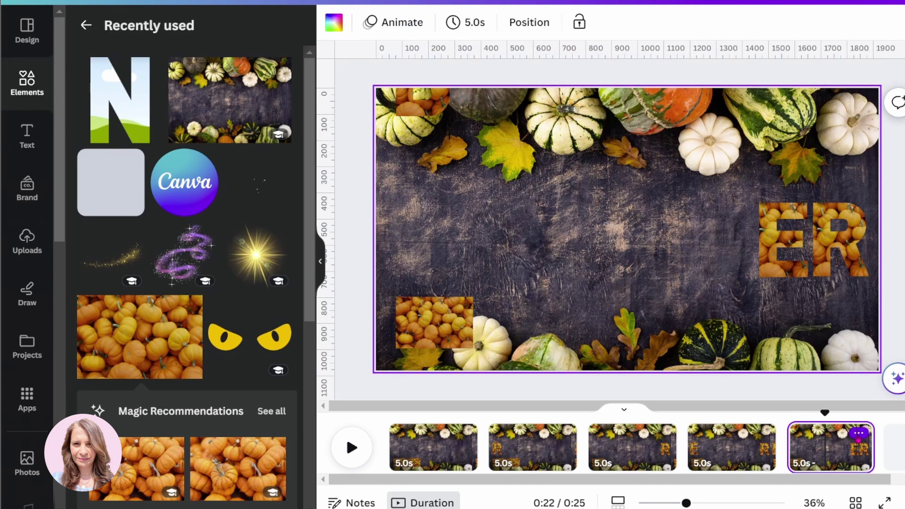
pyautogui.click(858, 434)
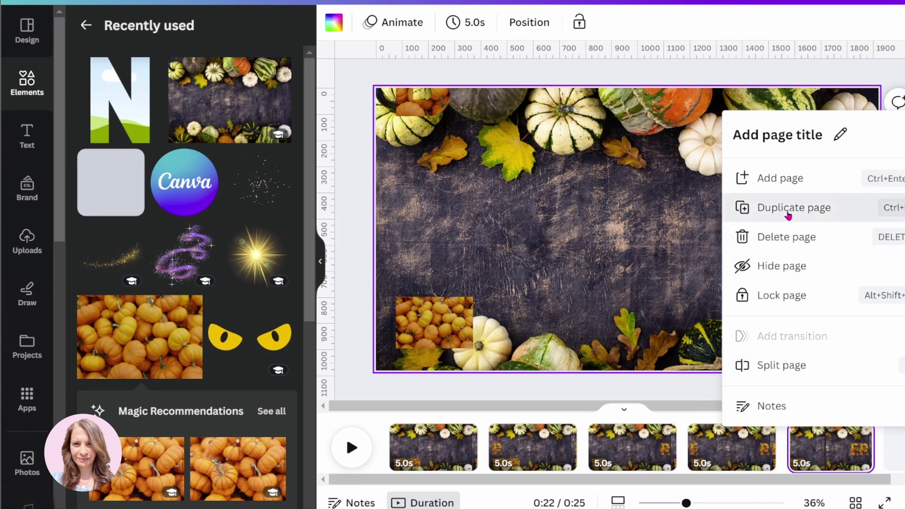
pyautogui.click(754, 207)
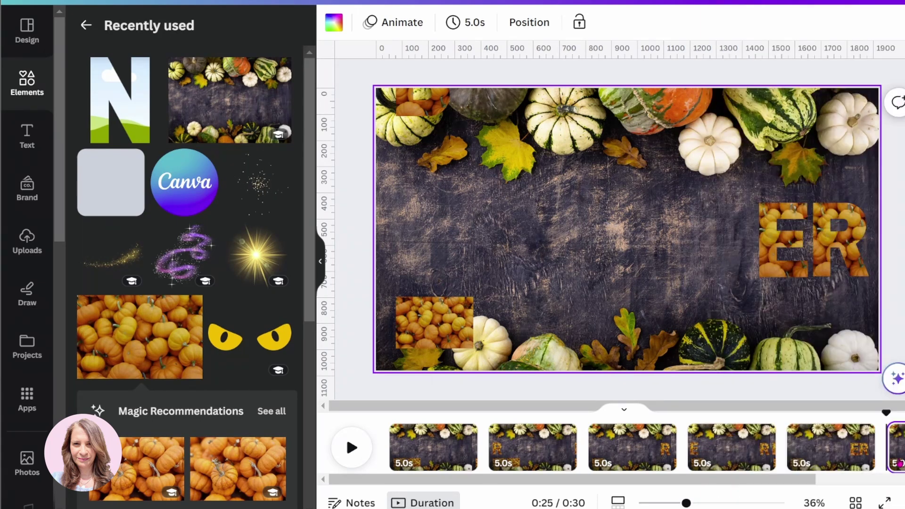
pyautogui.moveTo(791, 481); pyautogui.dragTo(882, 482)
pyautogui.click(705, 443)
pyautogui.click(797, 443)
pyautogui.click(437, 97)
pyautogui.moveTo(438, 97); pyautogui.dragTo(445, 259)
# Step: Duplicate page 6 and, on page 7, remove the pumpkin-filled B near the left edge
pyautogui.rightClick(825, 368)
pyautogui.click(824, 369)
pyautogui.click(792, 438)
pyautogui.moveTo(412, 239); pyautogui.dragTo(728, 238)
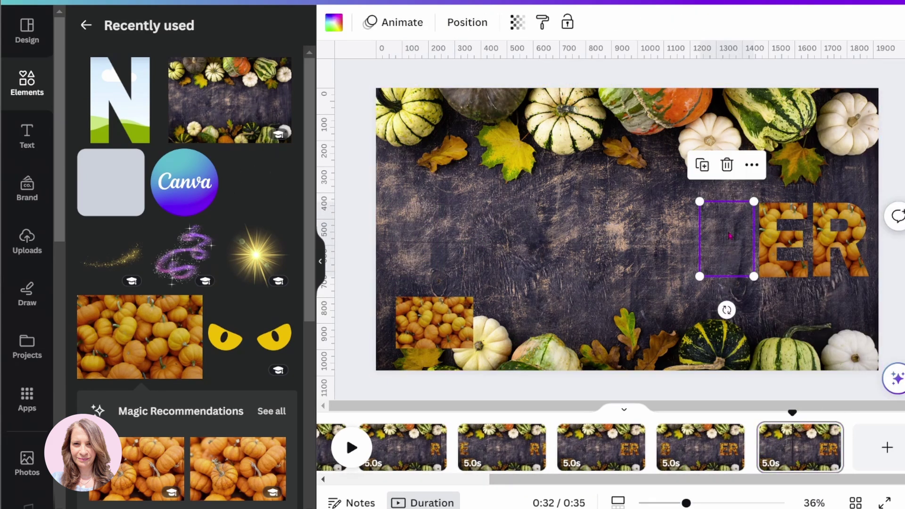
# Step: Set the transparency of the hidden B frame next to the E to 100 and fill it with a duplicate of the pumpkins photo
pyautogui.click(517, 22)
pyautogui.moveTo(377, 81); pyautogui.dragTo(517, 81)
pyautogui.click(434, 322)
pyautogui.moveTo(434, 322); pyautogui.dragTo(723, 239)
# Step: Place a copy of the hidden M frame partly above the page's upper left edge, fully opaque and filled with the pumpkins photo
pyautogui.click(655, 251)
pyautogui.moveTo(655, 251); pyautogui.dragTo(431, 98)
pyautogui.click(517, 22)
pyautogui.moveTo(376, 80); pyautogui.dragTo(501, 80)
pyautogui.click(432, 322)
pyautogui.moveTo(433, 321); pyautogui.dragTo(431, 264)
# Step: Duplicate page 7 and, on page 8, move the pumpkin-filled M down to mid-height near the left edge
pyautogui.rightClick(800, 446)
pyautogui.click(801, 208)
pyautogui.hscroll(2, 796, 448)
# Step: Duplicate page 8 and, on page 9, remove the pumpkin-filled M near the left edge
pyautogui.rightClick(798, 464)
pyautogui.click(783, 206)
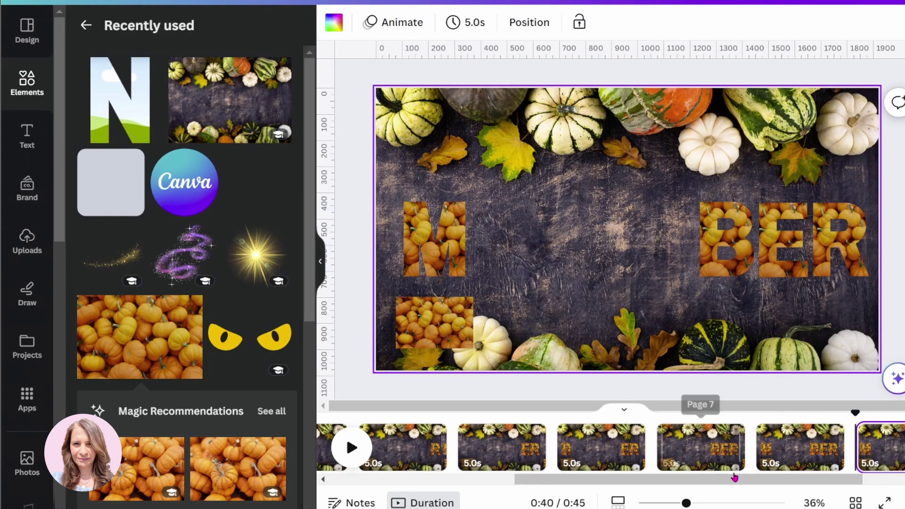
pyautogui.moveTo(458, 240); pyautogui.dragTo(683, 240)
# Step: Make the hidden M frame next to the B fully opaque and fill it with the pumpkins photo, keeping one photo on the page
pyautogui.click(517, 22)
pyautogui.moveTo(435, 324); pyautogui.dragTo(427, 87)
pyautogui.click(659, 245)
pyautogui.hotkey('ctrl', 'z')
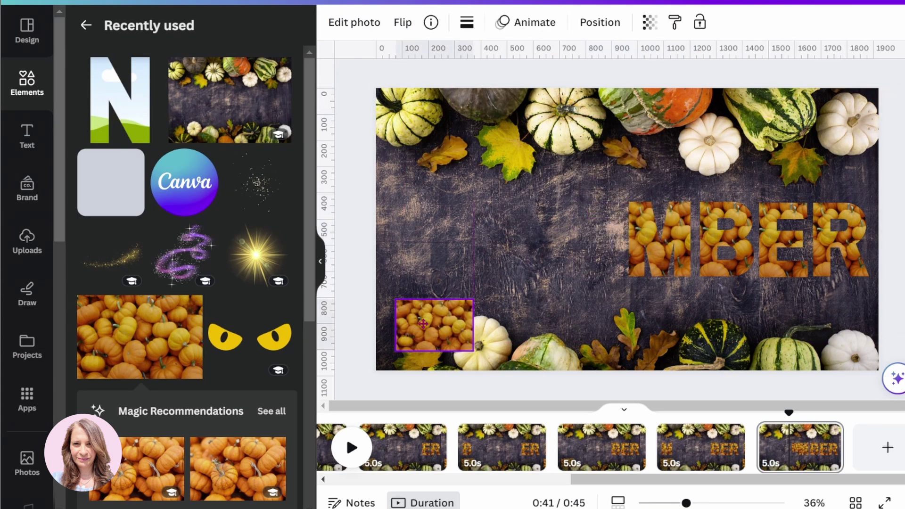
# Step: Duplicate page 9 and, back on page 9, set the transparency of the E copy above the upper left edge to 100
pyautogui.rightClick(787, 451)
pyautogui.click(790, 209)
pyautogui.click(700, 448)
pyautogui.click(426, 99)
pyautogui.click(649, 22)
pyautogui.moveTo(510, 81); pyautogui.dragTo(650, 80)
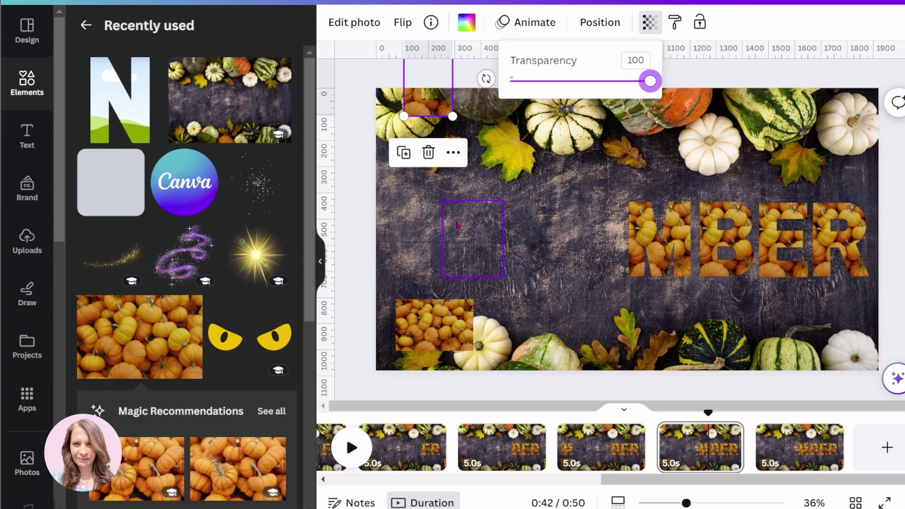
# Step: On page 10, set the E copy's transparency to 100 and move it down to mid-height near the left edge
pyautogui.click(799, 447)
pyautogui.click(426, 99)
pyautogui.click(649, 22)
pyautogui.moveTo(510, 80); pyautogui.dragTo(651, 81)
pyautogui.moveTo(426, 102); pyautogui.dragTo(426, 251)
# Step: Duplicate page 10 and, on page 11, delete the pumpkin-filled E near the left edge
pyautogui.rightClick(824, 323)
pyautogui.click(794, 207)
pyautogui.click(810, 448)
pyautogui.click(428, 235)
pyautogui.click(428, 164)
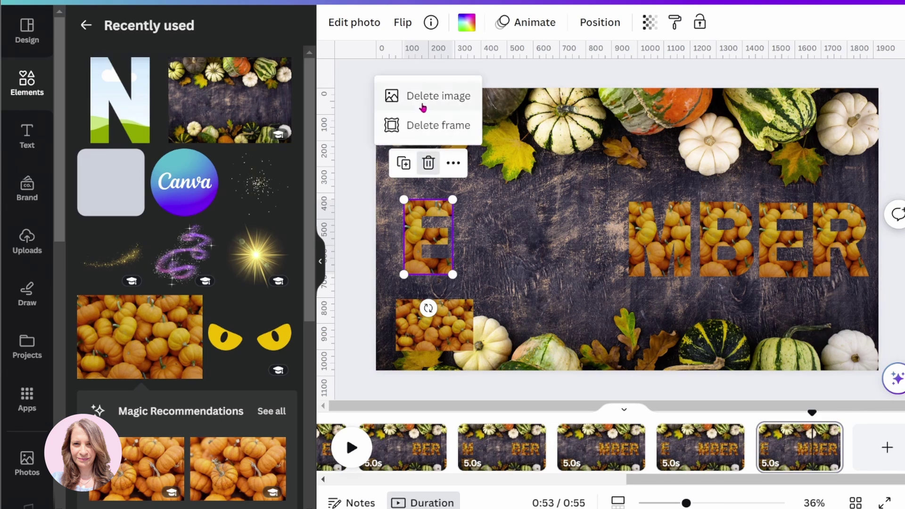
pyautogui.click(438, 96)
# Step: Make the hidden E frame next to the M opaque and fill it with a duplicate of the pumpkins photo
pyautogui.moveTo(433, 234); pyautogui.dragTo(600, 236)
pyautogui.click(434, 326)
pyautogui.click(408, 263)
pyautogui.moveTo(434, 326); pyautogui.dragTo(595, 238)
pyautogui.click(650, 22)
pyautogui.moveTo(650, 81); pyautogui.dragTo(623, 81)
# Step: Duplicate the hidden V frame next to the E and turn the copy into an opaque, pumpkin-filled V on the page's left side
pyautogui.click(542, 256)
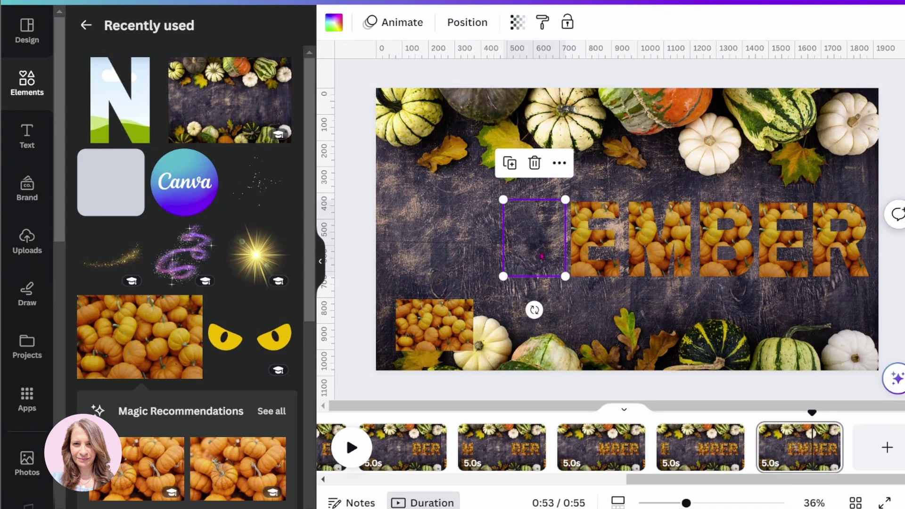
pyautogui.click(509, 163)
pyautogui.click(517, 22)
pyautogui.moveTo(472, 236); pyautogui.dragTo(438, 231)
# Step: Duplicate page 11 and, on page 12, place the pumpkin-filled V at mid-height near the left edge
pyautogui.click(549, 291)
pyautogui.hotkey('ctrl', 'd')
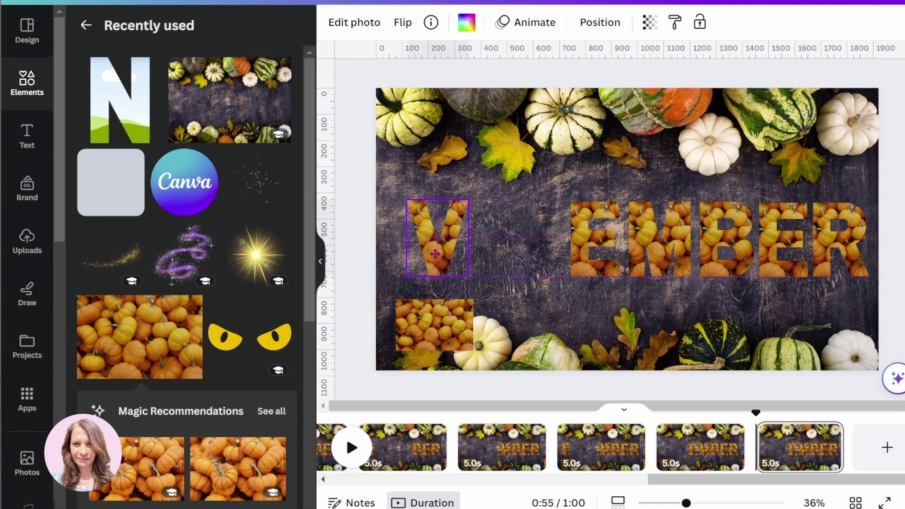
# Step: Duplicate page 12
pyautogui.click(549, 292)
pyautogui.hotkey('ctrl', 'd')
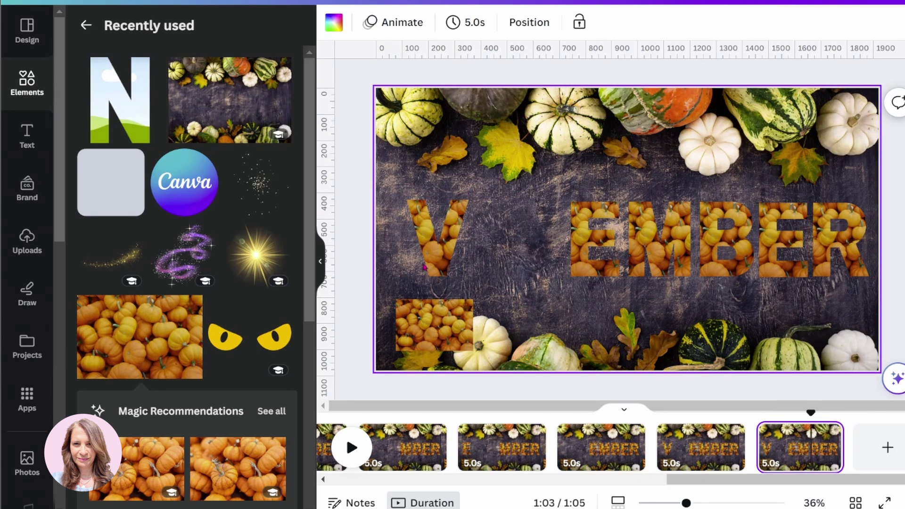
# Step: On page 13, delete the V near the left edge and fill the hidden V frame next to the E with pumpkins
pyautogui.click(435, 253)
pyautogui.press('Delete')
pyautogui.moveTo(435, 253); pyautogui.dragTo(532, 235)
# Step: Place a copy of the hidden O frame partly above the page's upper left edge, opaque and filled with the pumpkins photo
pyautogui.moveTo(433, 325); pyautogui.dragTo(434, 88)
pyautogui.click(517, 22)
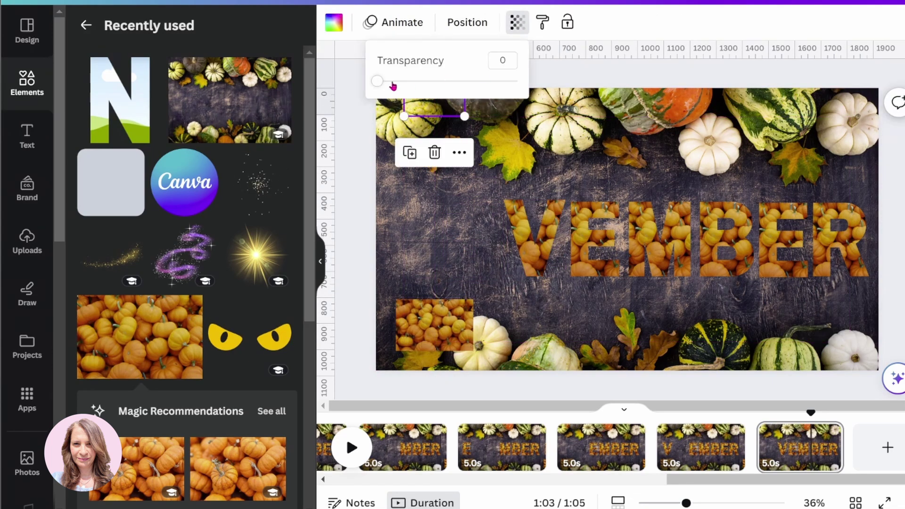
pyautogui.click(433, 325)
pyautogui.moveTo(433, 325); pyautogui.dragTo(423, 111)
# Step: Duplicate page 13 and, on page 14, lower the pumpkins photo and bring the pumpkin-filled O down to mid-height near the left edge
pyautogui.click(803, 204)
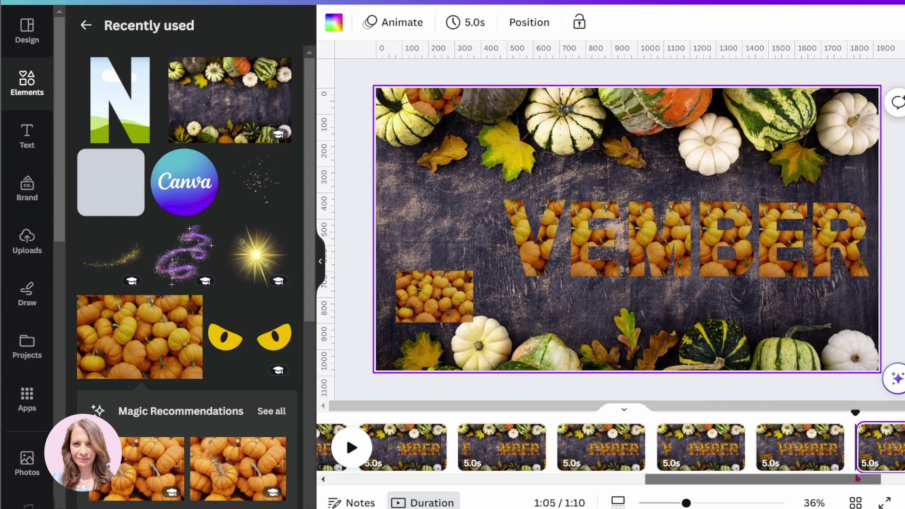
pyautogui.click(434, 296)
pyautogui.moveTo(434, 296); pyautogui.dragTo(434, 327)
pyautogui.click(441, 239)
# Step: Duplicate page 14 and, on page 15, delete the pumpkin-filled O near the left edge
pyautogui.click(801, 459)
pyautogui.hotkey('ctrl', 'd')
pyautogui.click(426, 238)
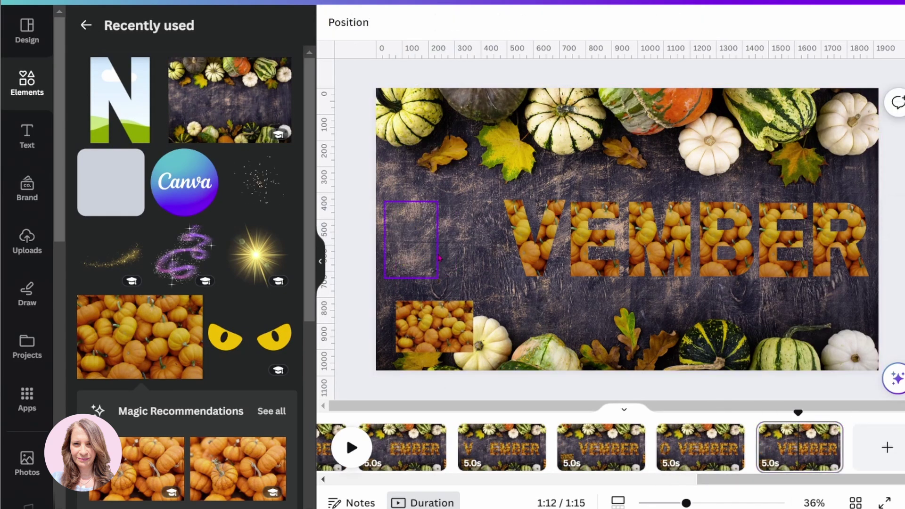
# Step: Make the hidden O frame next to the V opaque and fill it with a duplicate of the pumpkins photo
pyautogui.moveTo(427, 238); pyautogui.dragTo(473, 238)
pyautogui.click(517, 22)
pyautogui.moveTo(517, 81); pyautogui.dragTo(377, 81)
pyautogui.click(433, 325)
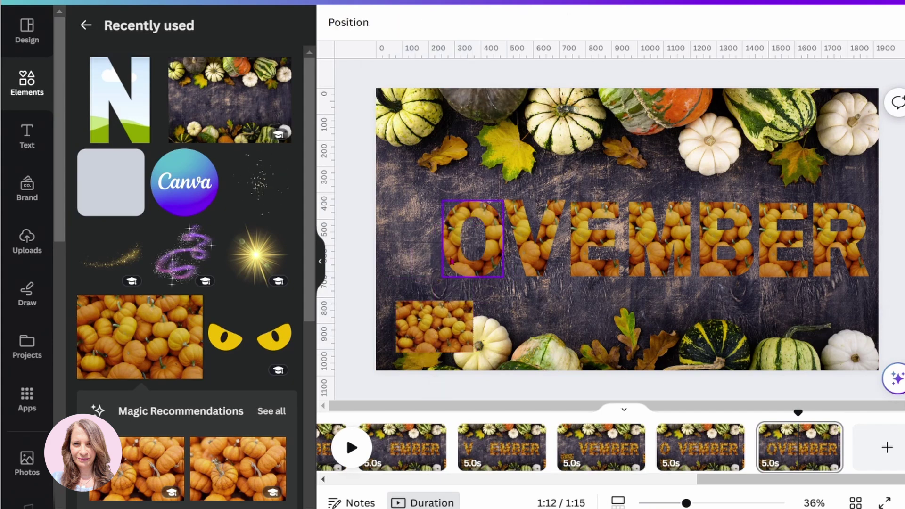
# Step: Place a copy of the hidden N frame partly above the upper left edge, with transparency 100 and the remaining pumpkins photo inside
pyautogui.click(413, 271)
pyautogui.click(517, 22)
pyautogui.moveTo(377, 81); pyautogui.dragTo(517, 81)
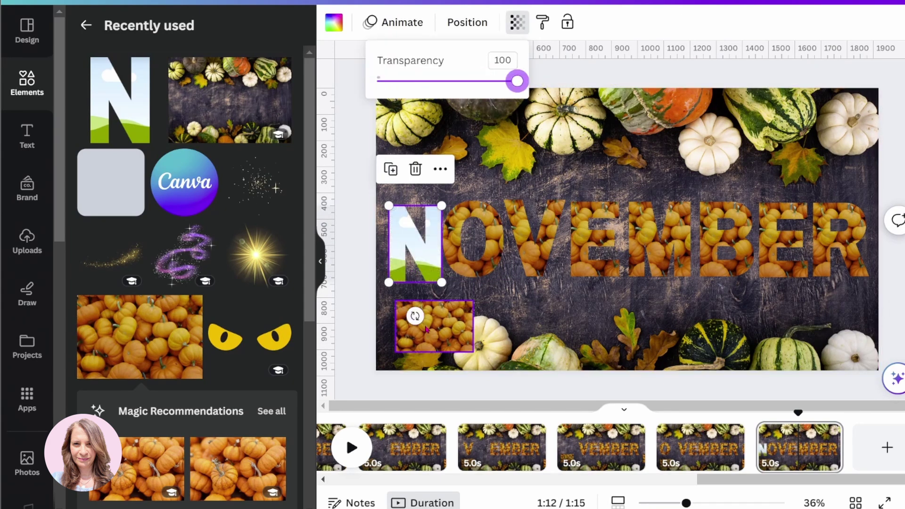
pyautogui.click(424, 325)
pyautogui.moveTo(424, 325); pyautogui.dragTo(431, 99)
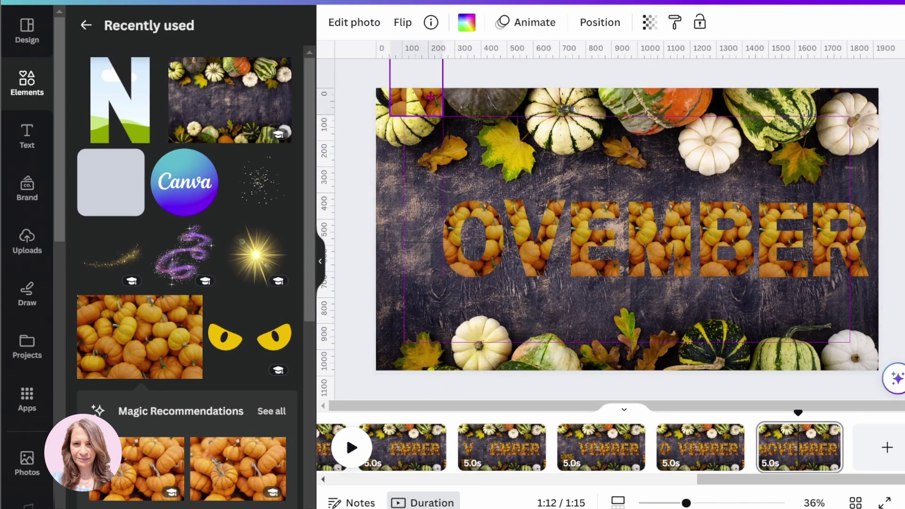
# Step: Duplicate page 15
pyautogui.press('Escape')
pyautogui.hotkey('ctrl', 'd')
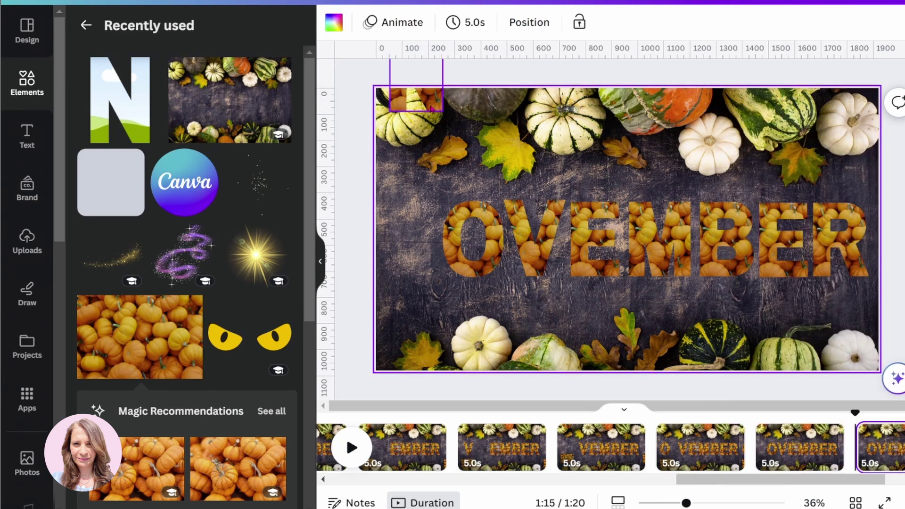
# Step: On page 16, move the pumpkin-filled N in front of the O to complete NOVEMBER, and duplicate the page
pyautogui.moveTo(431, 109); pyautogui.dragTo(427, 261)
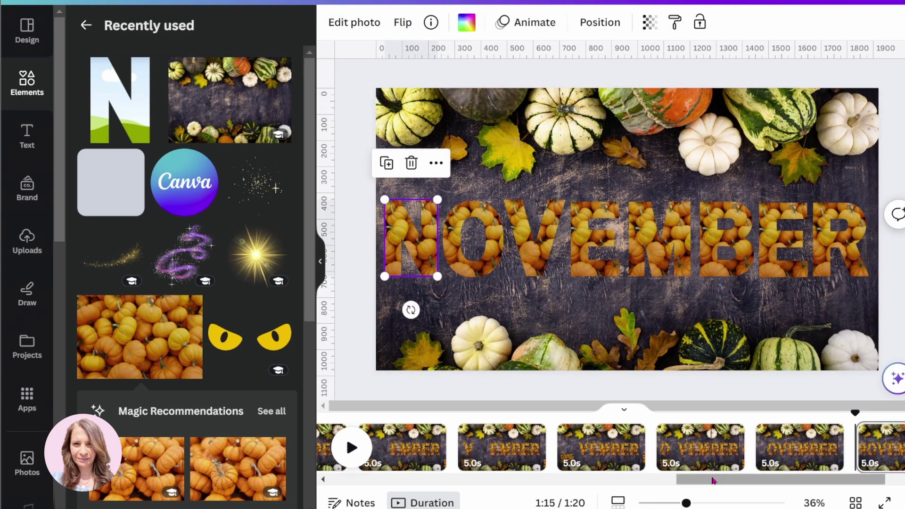
pyautogui.rightClick(800, 446)
pyautogui.click(759, 206)
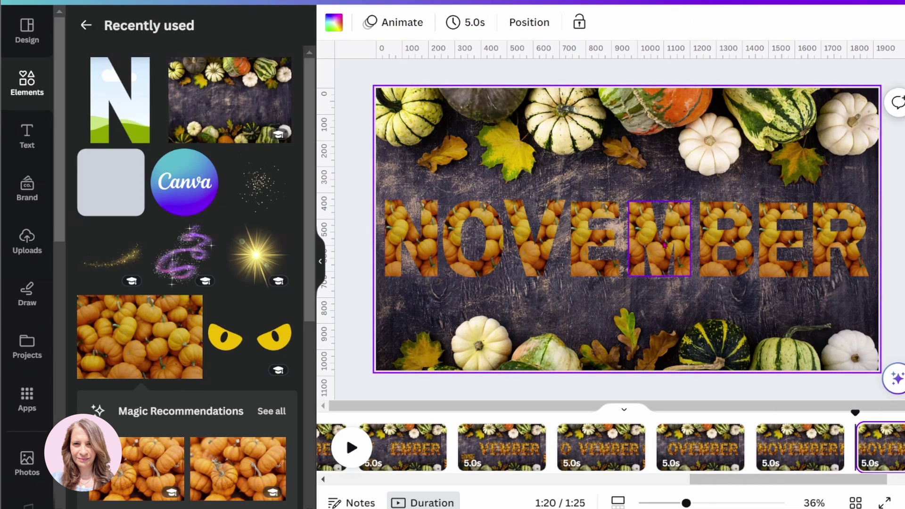
# Step: Set the page timing to 1.5 seconds, apply it to all 17 pages, and preview the animation
pyautogui.moveTo(758, 482); pyautogui.dragTo(346, 479)
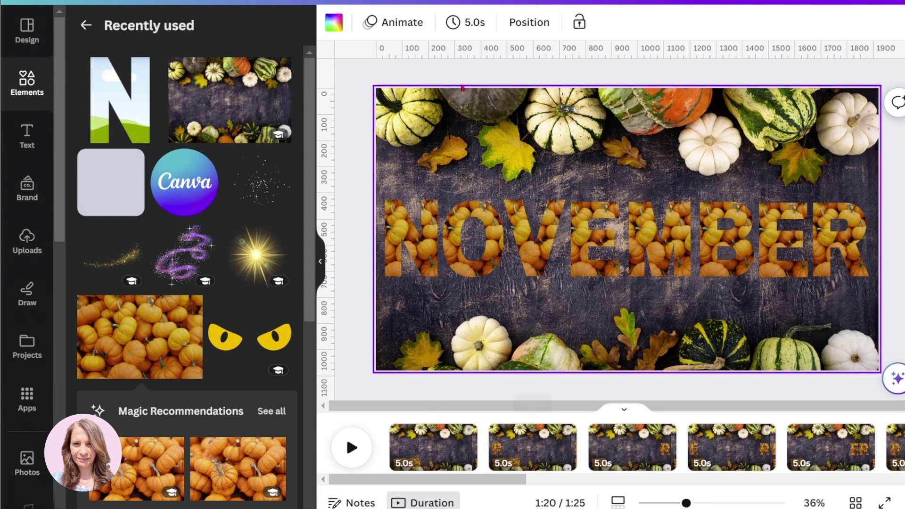
pyautogui.click(465, 22)
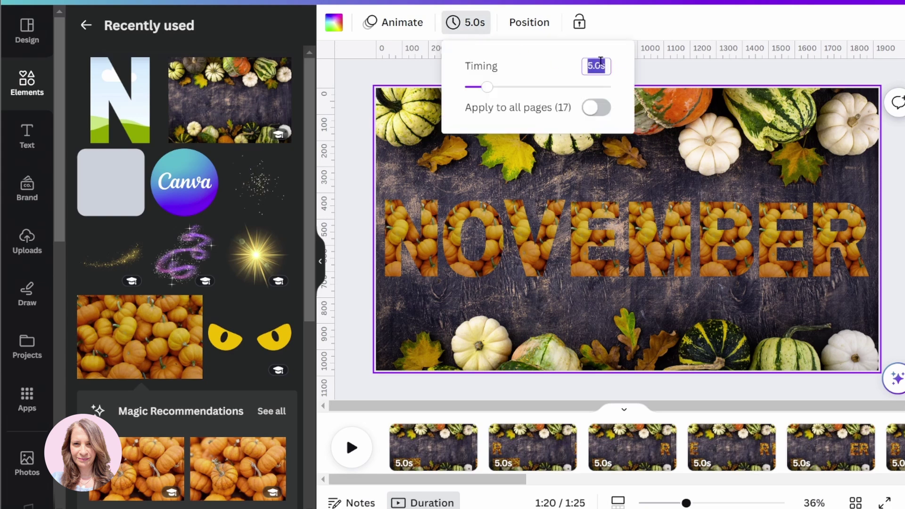
pyautogui.write('1.5')
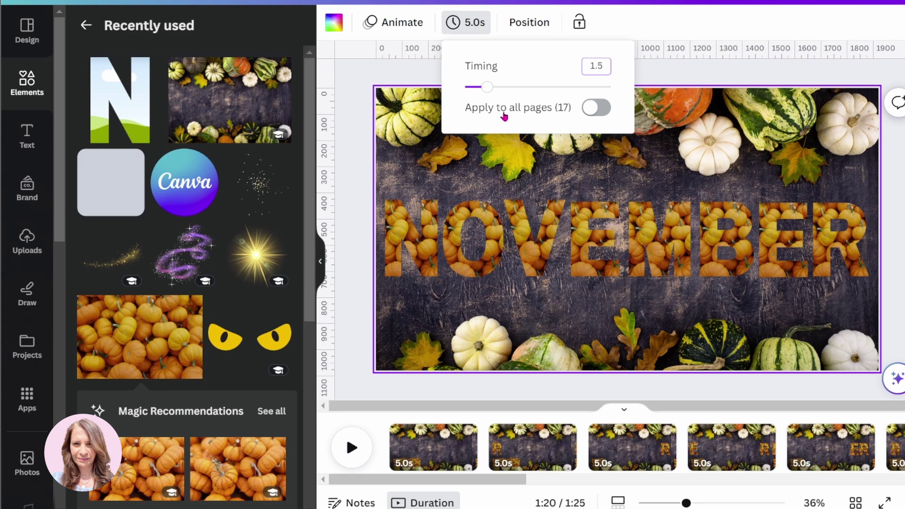
pyautogui.click(603, 112)
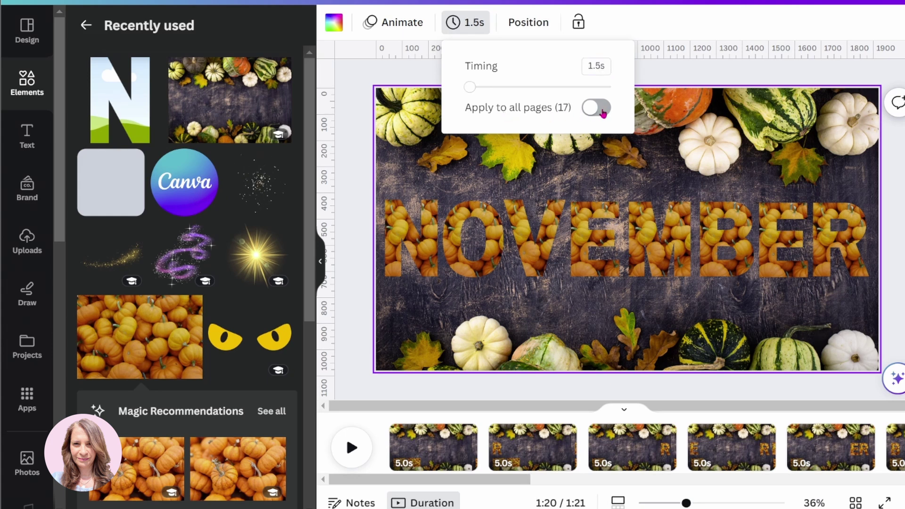
pyautogui.click(752, 72)
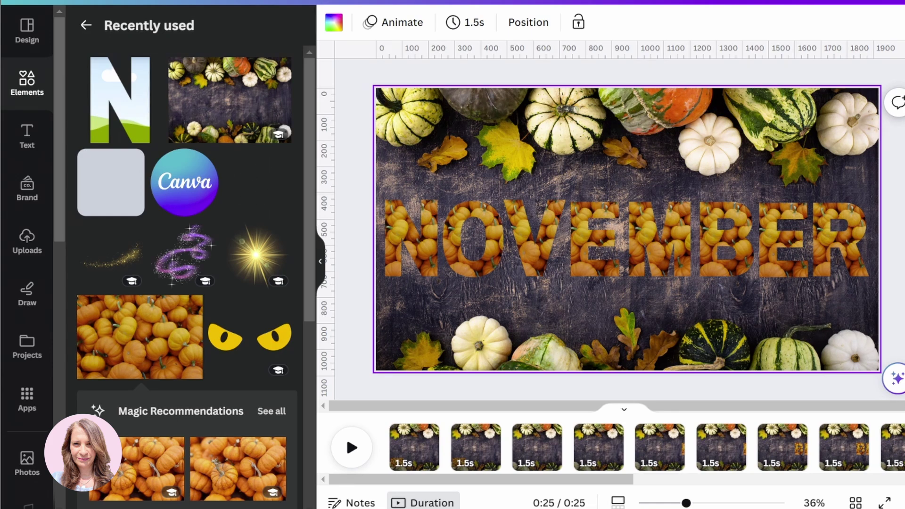
pyautogui.hotkey('ctrl', 'alt', 'p')
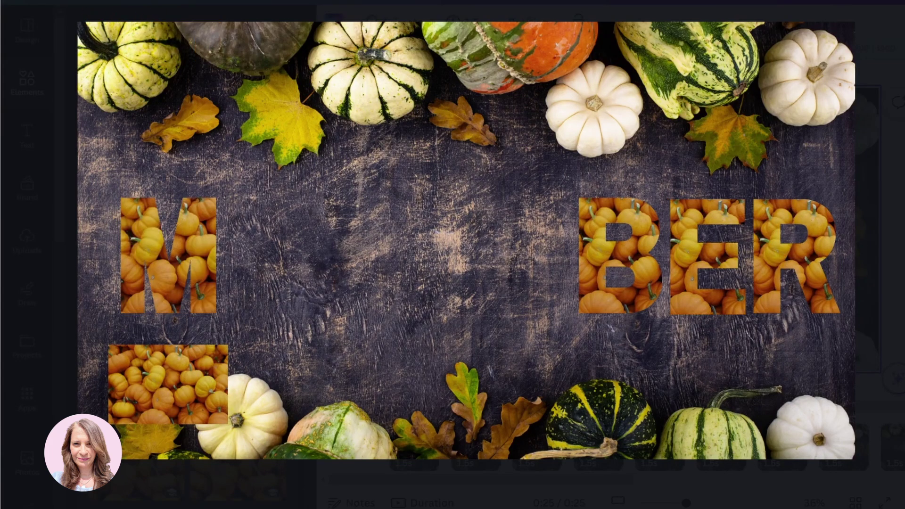
pyautogui.press('Escape')
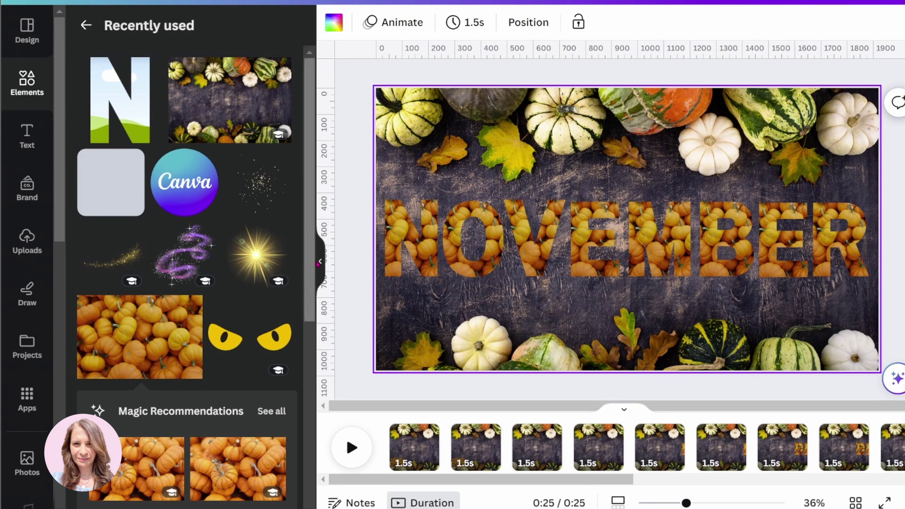
# Step: Add a Match & Move transition after page 1, apply it between all pages, and preview the animation
pyautogui.moveTo(447, 458)
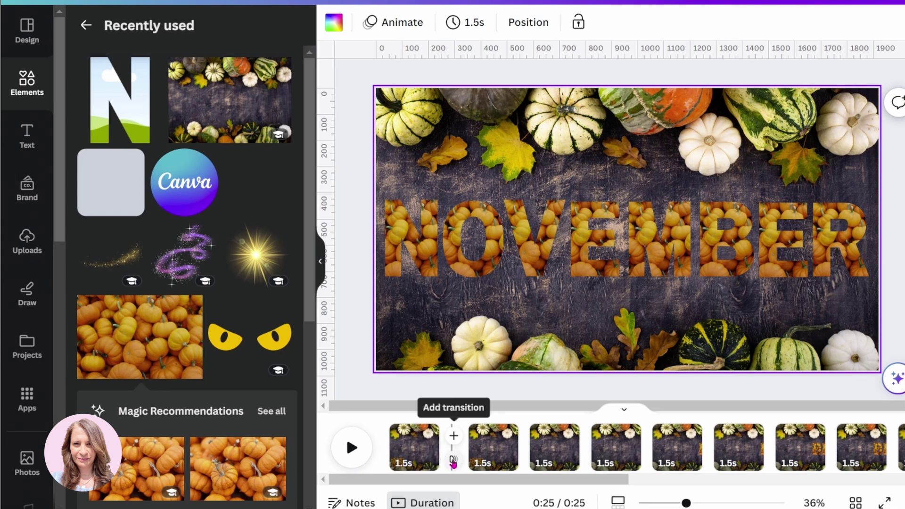
pyautogui.click(452, 461)
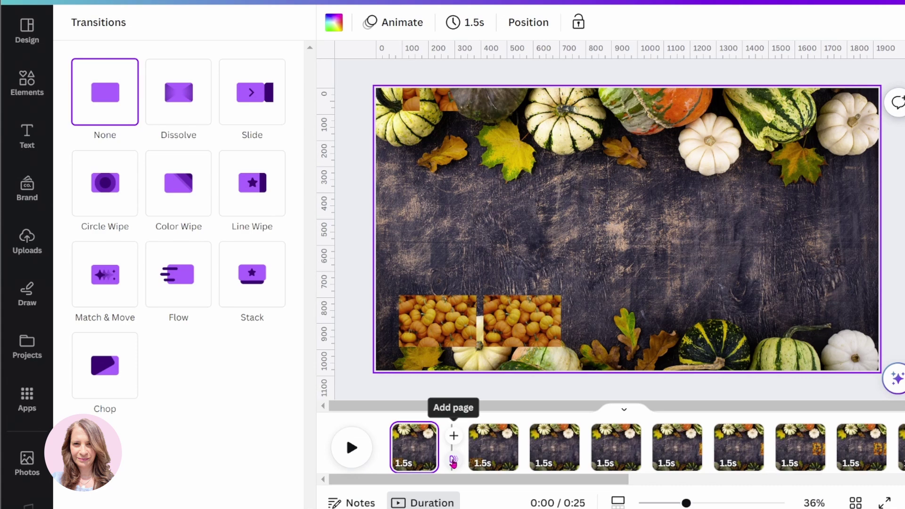
pyautogui.click(101, 290)
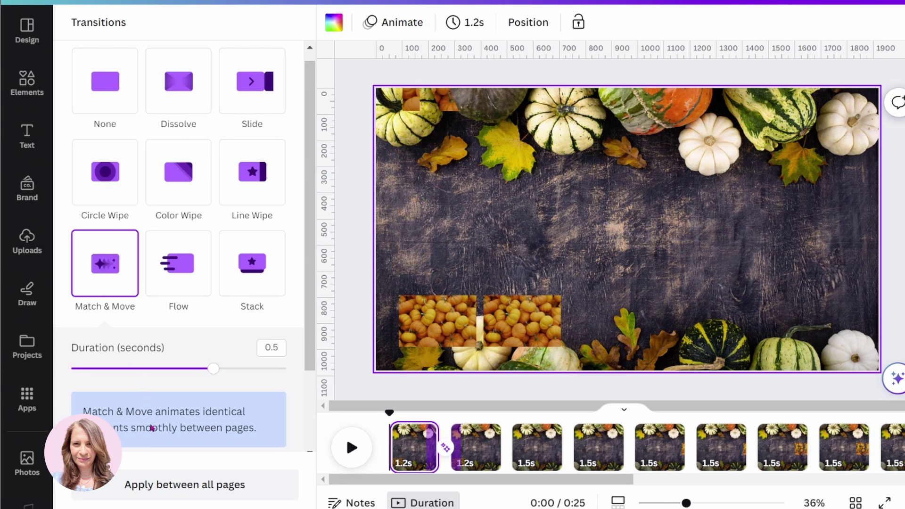
pyautogui.click(158, 486)
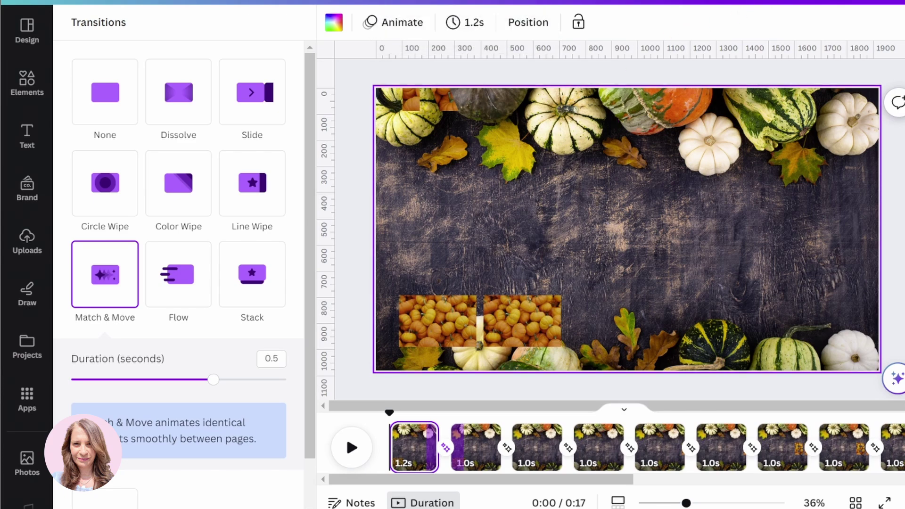
pyautogui.hotkey('ctrl', 'alt', 'p')
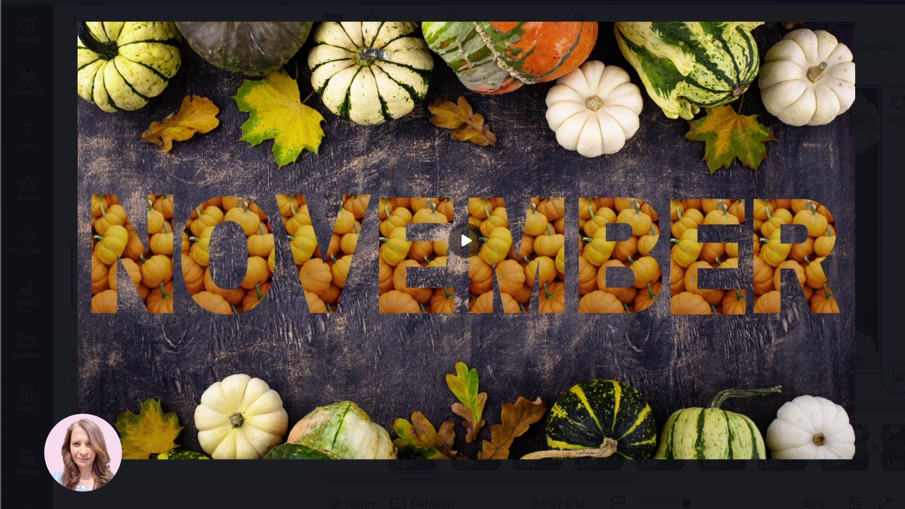
pyautogui.press('Escape')
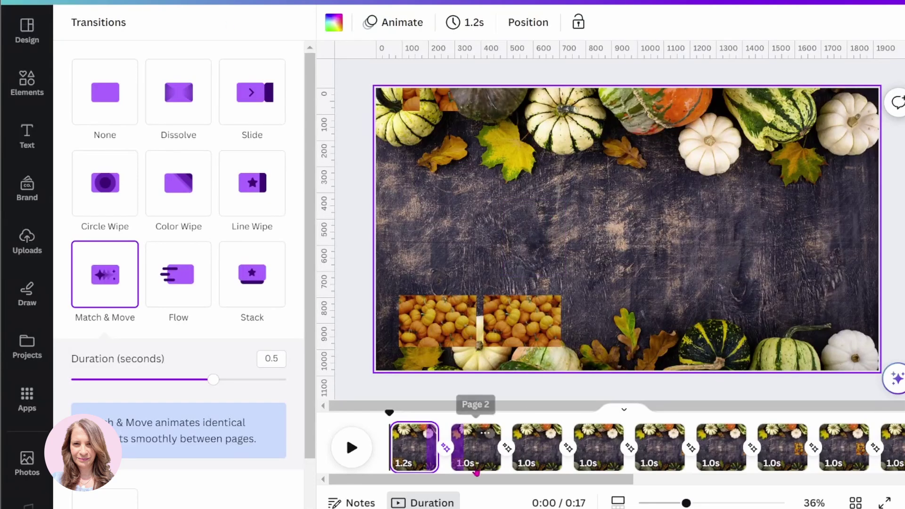
# Step: Add the recently used gold sparkle burst graphic to page 1 and place it over the pumpkin letter at the page's upper left corner
pyautogui.moveTo(475, 478); pyautogui.dragTo(396, 472)
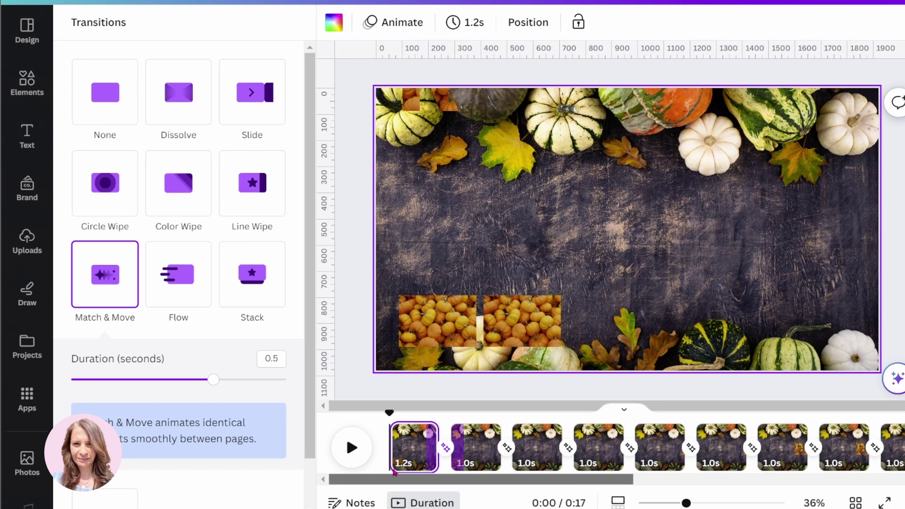
pyautogui.click(395, 469)
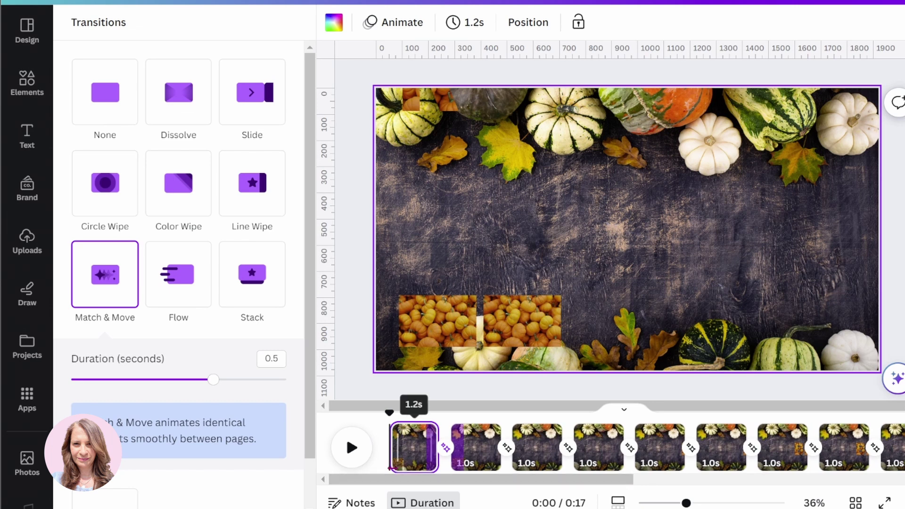
pyautogui.click(409, 138)
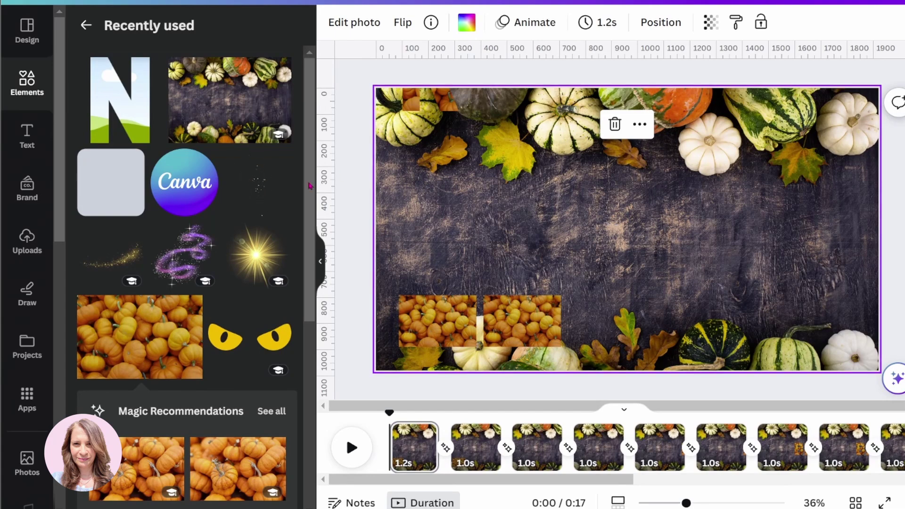
pyautogui.click(259, 181)
pyautogui.moveTo(626, 205); pyautogui.dragTo(428, 93)
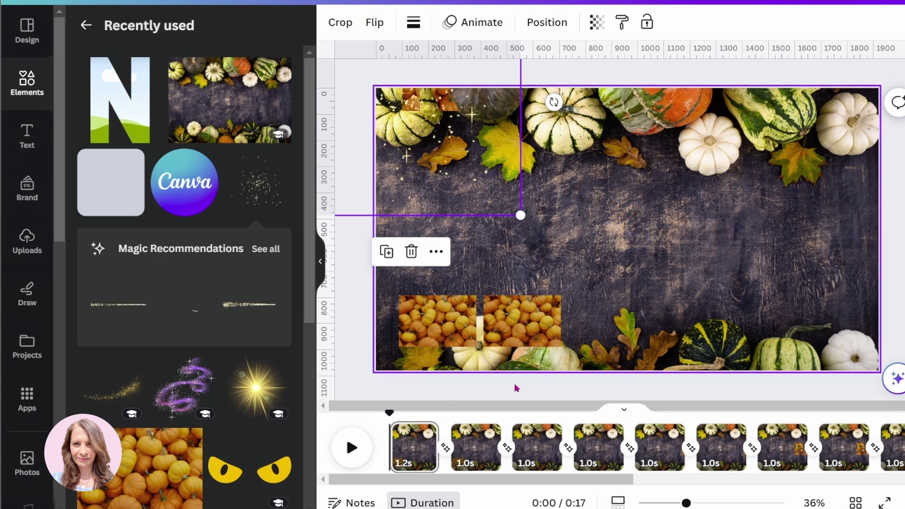
# Step: Copy the sparkle graphic to the same upper left spot on pages 3, 5 and 7
pyautogui.click(538, 459)
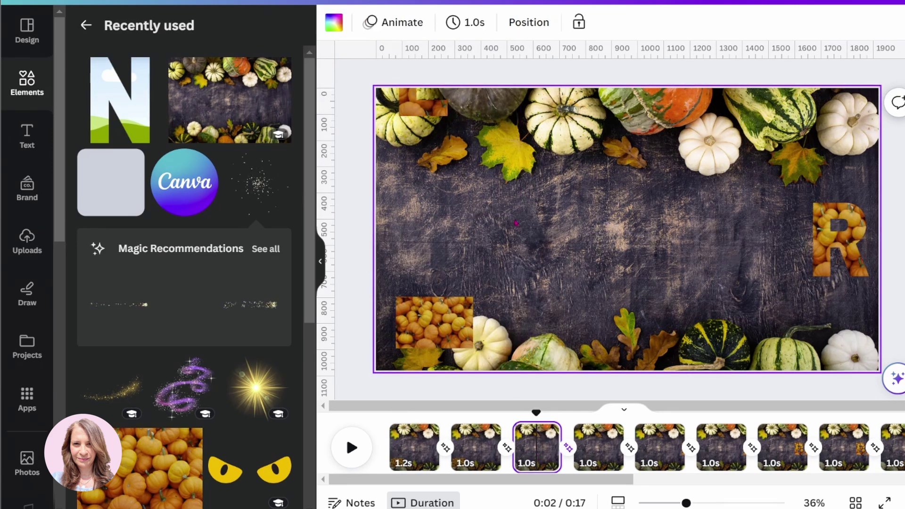
pyautogui.click(510, 199)
pyautogui.click(659, 450)
pyautogui.click(579, 251)
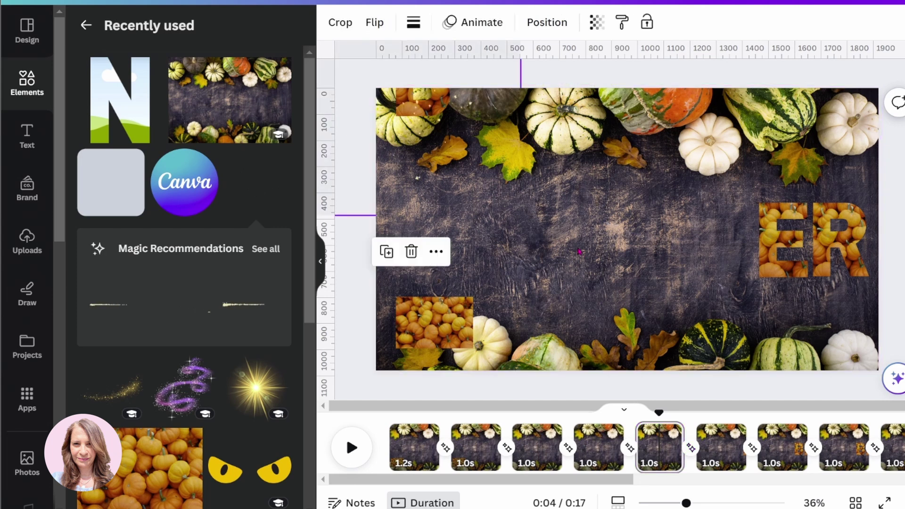
pyautogui.click(777, 450)
pyautogui.click(521, 215)
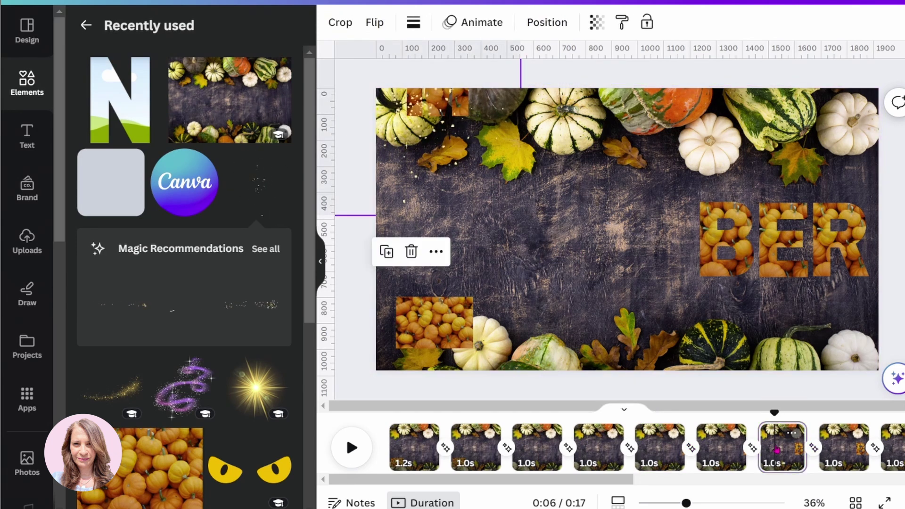
# Step: Copy the sparkle graphic to the same upper left spot on pages 9, 11, 13 and 15
pyautogui.click(892, 450)
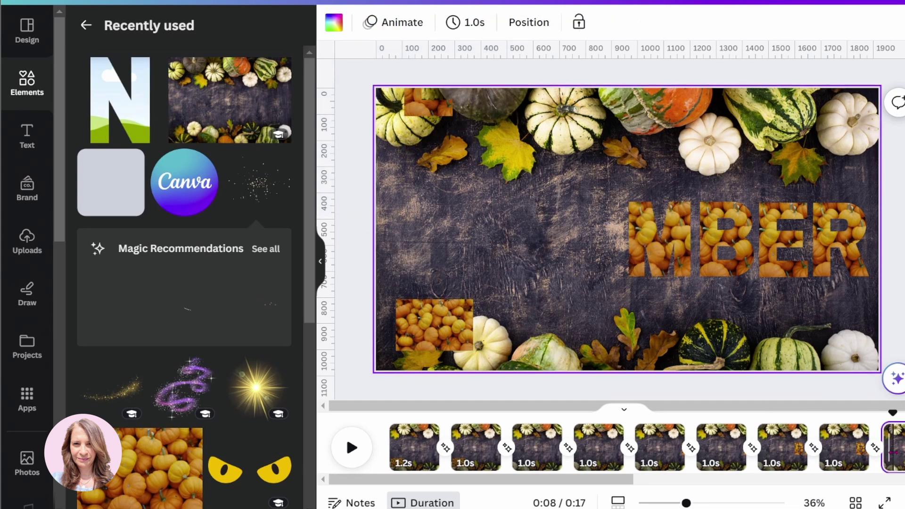
pyautogui.click(520, 215)
pyautogui.moveTo(629, 480); pyautogui.dragTo(764, 479)
pyautogui.click(742, 450)
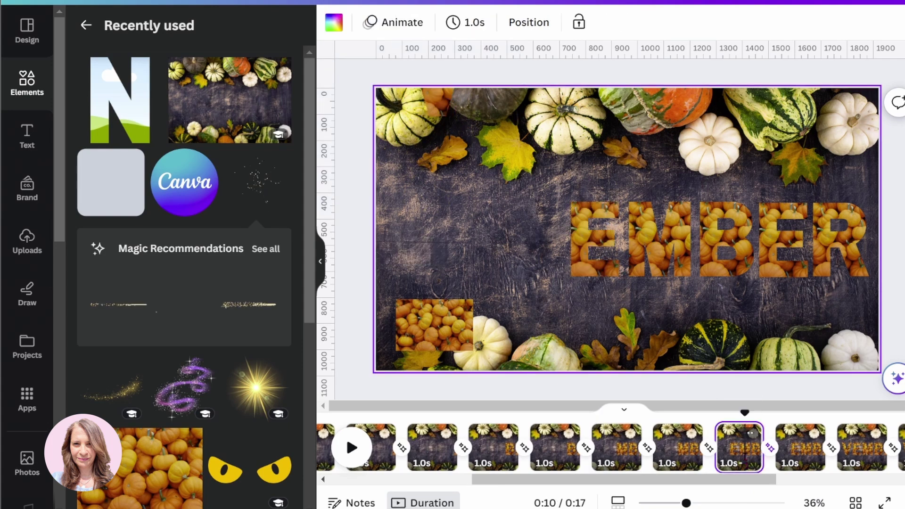
pyautogui.click(521, 215)
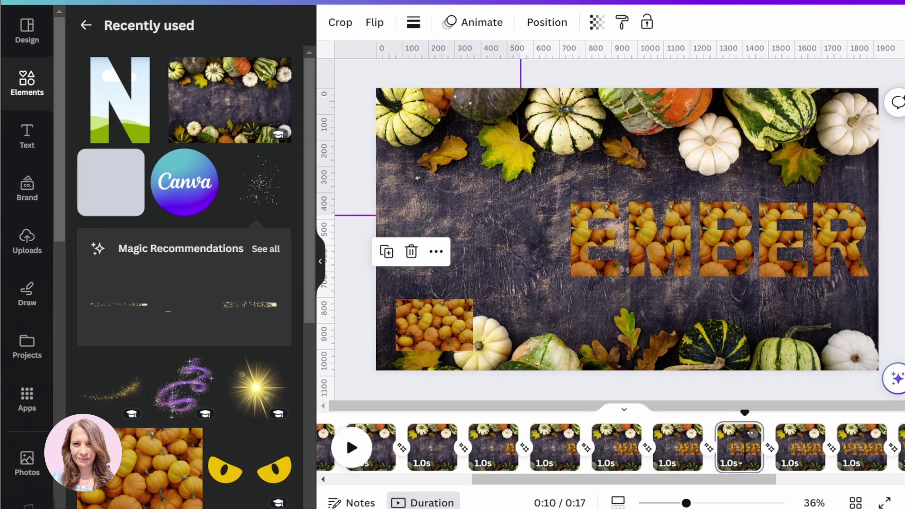
pyautogui.click(863, 451)
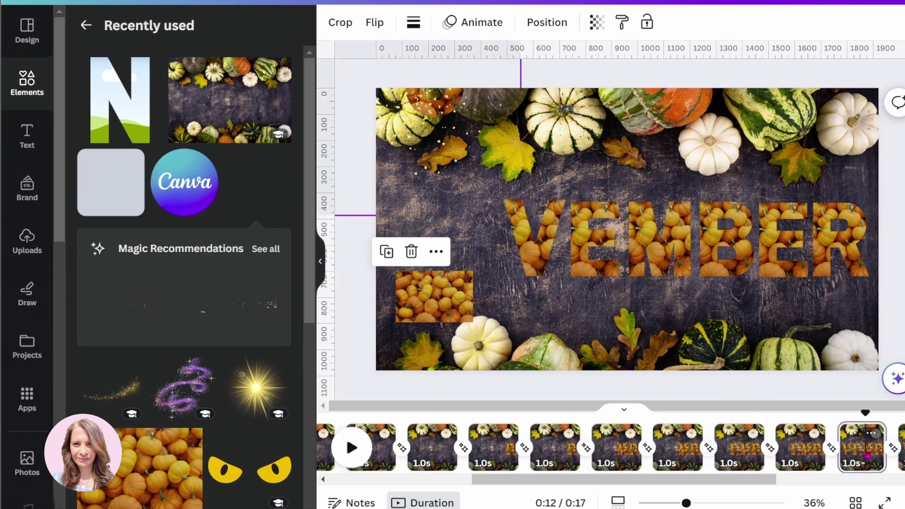
pyautogui.moveTo(749, 479); pyautogui.dragTo(856, 476)
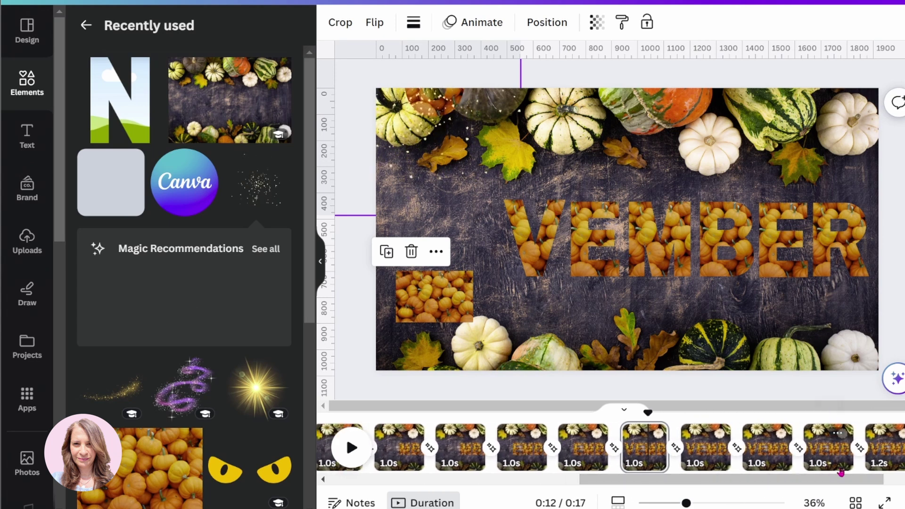
pyautogui.click(773, 457)
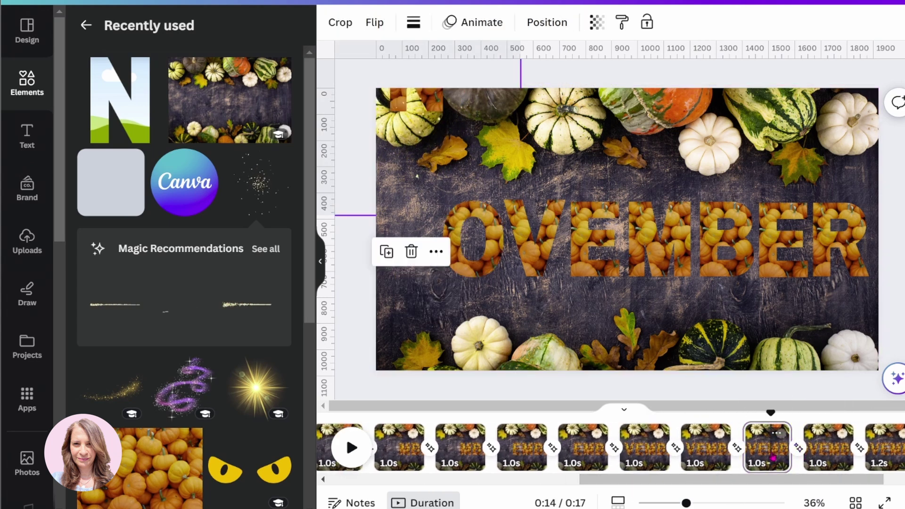
pyautogui.click(889, 453)
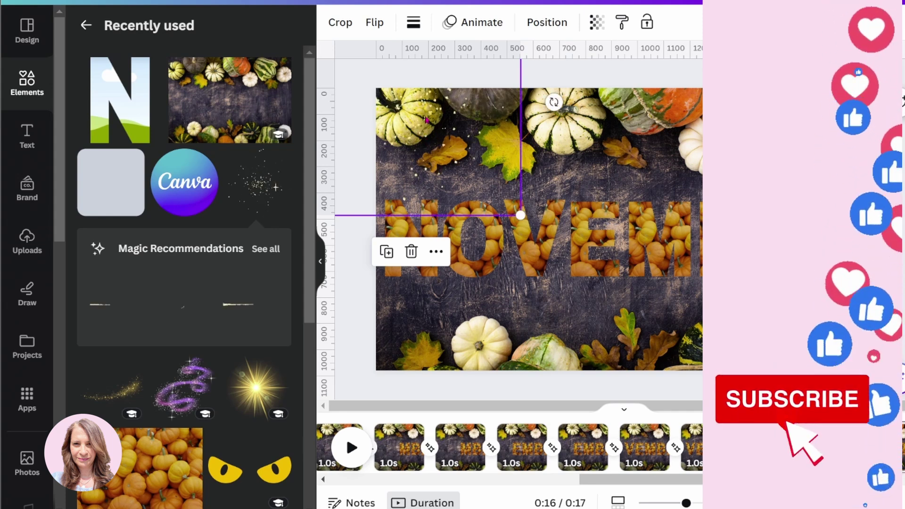
pyautogui.click(427, 119)
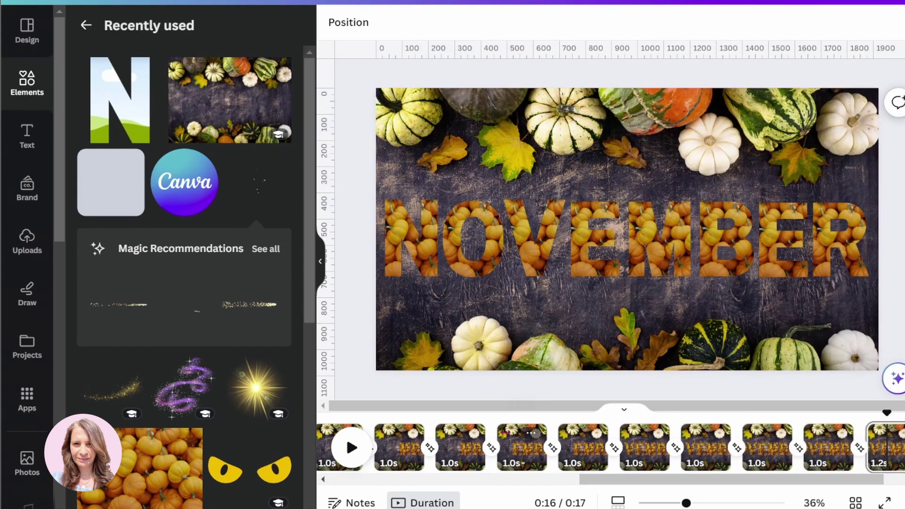
pyautogui.moveTo(594, 481); pyautogui.dragTo(625, 481)
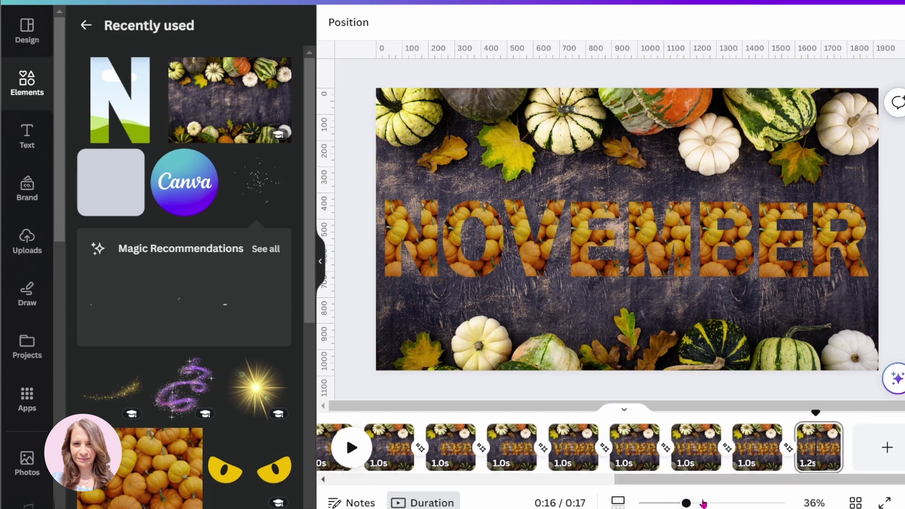
# Step: Add a subheading text box reading "Here comes" to the second-to-last page, above the word NOVEMBER
pyautogui.click(761, 454)
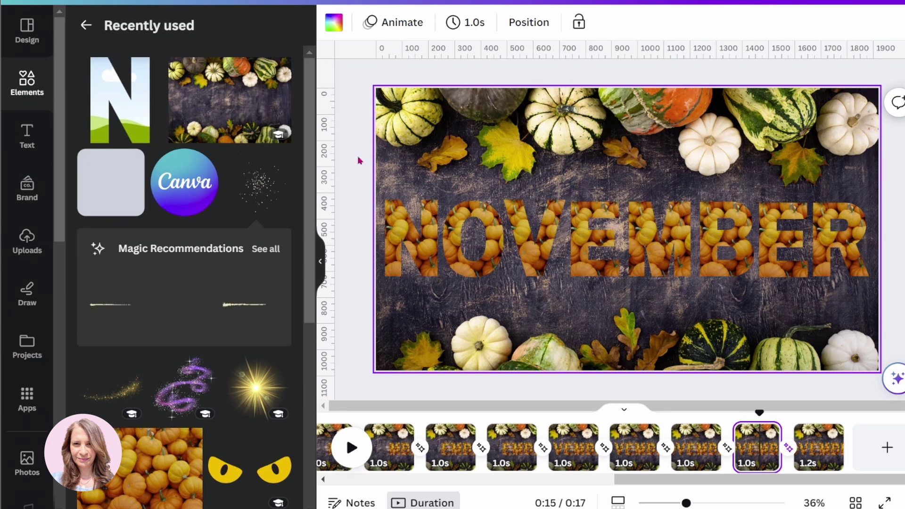
pyautogui.click(41, 142)
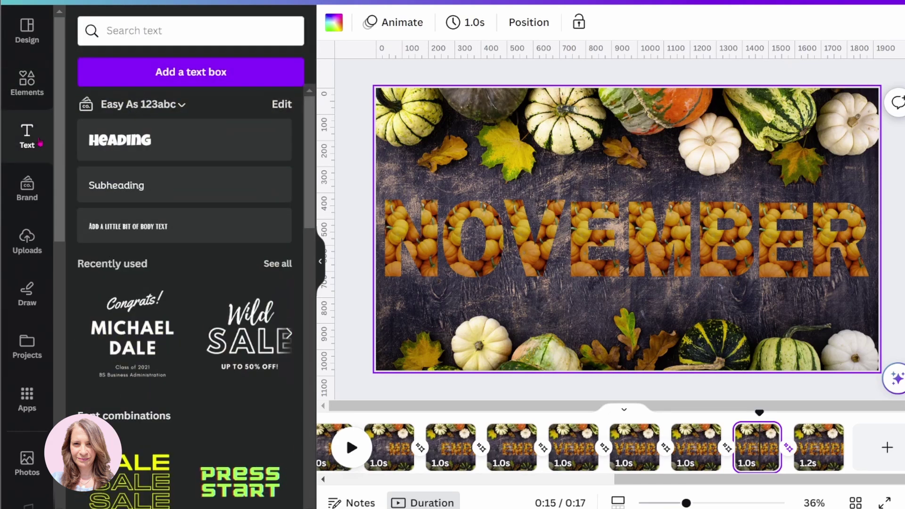
pyautogui.click(125, 186)
pyautogui.moveTo(640, 266); pyautogui.dragTo(640, 225)
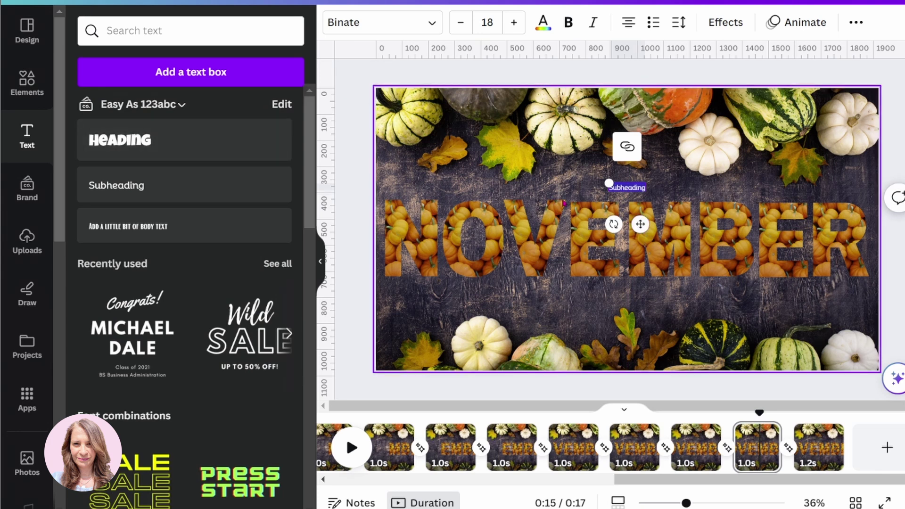
pyautogui.moveTo(608, 183); pyautogui.dragTo(623, 183)
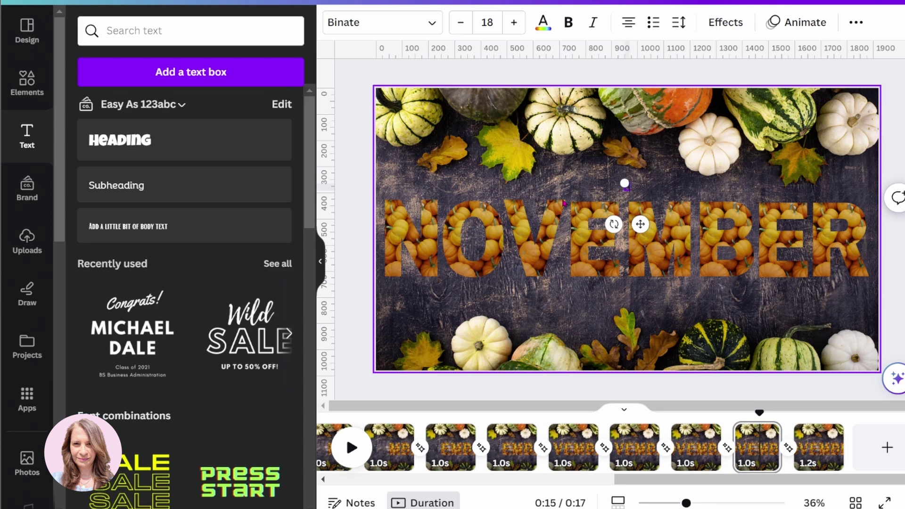
pyautogui.moveTo(619, 183); pyautogui.dragTo(609, 182)
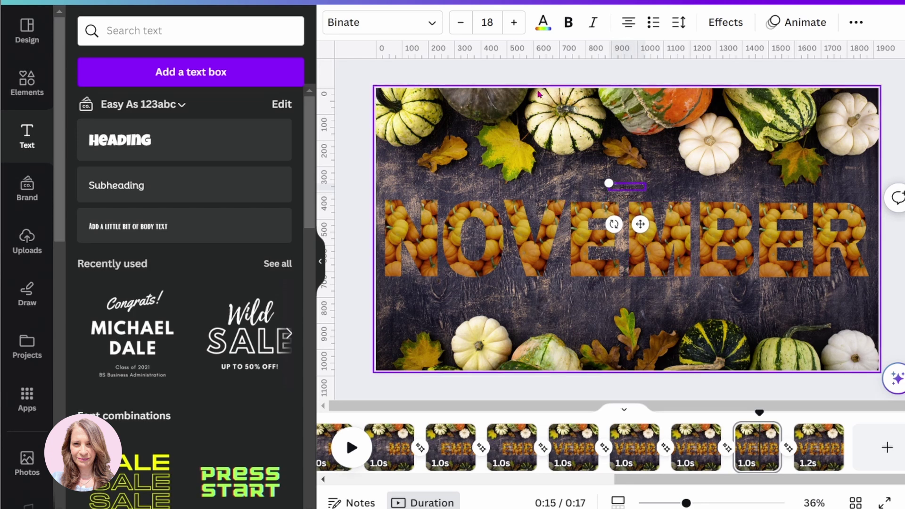
# Step: Set the font of the "Here comes" text to Playlist Script
pyautogui.click(433, 26)
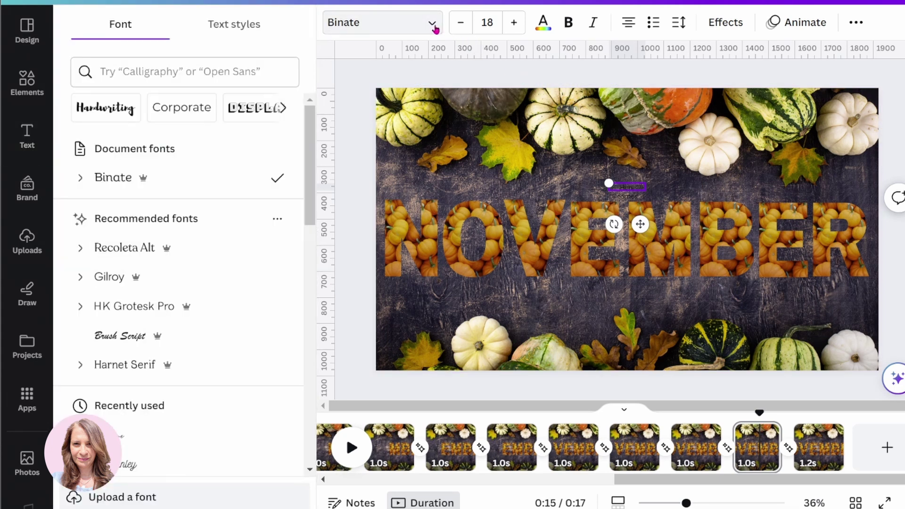
pyautogui.scroll(-3, 241, 280)
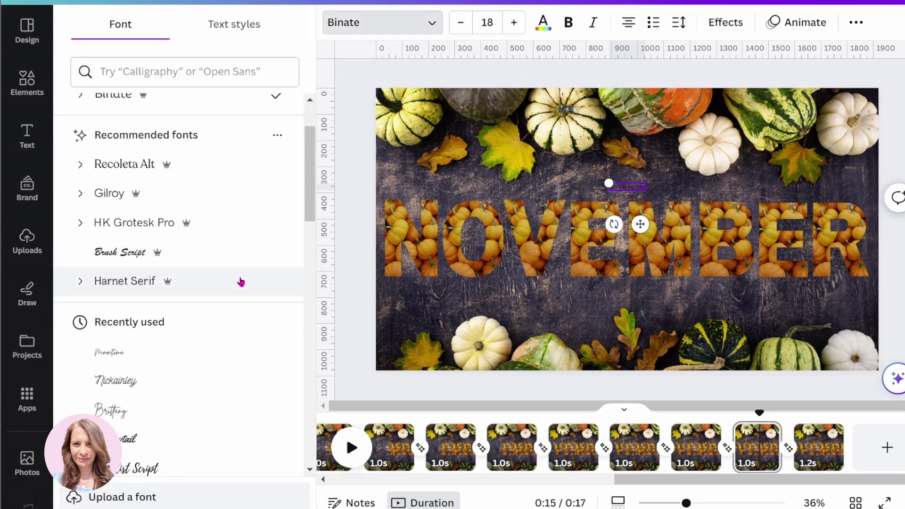
pyautogui.scroll(-2, 240, 281)
pyautogui.click(153, 332)
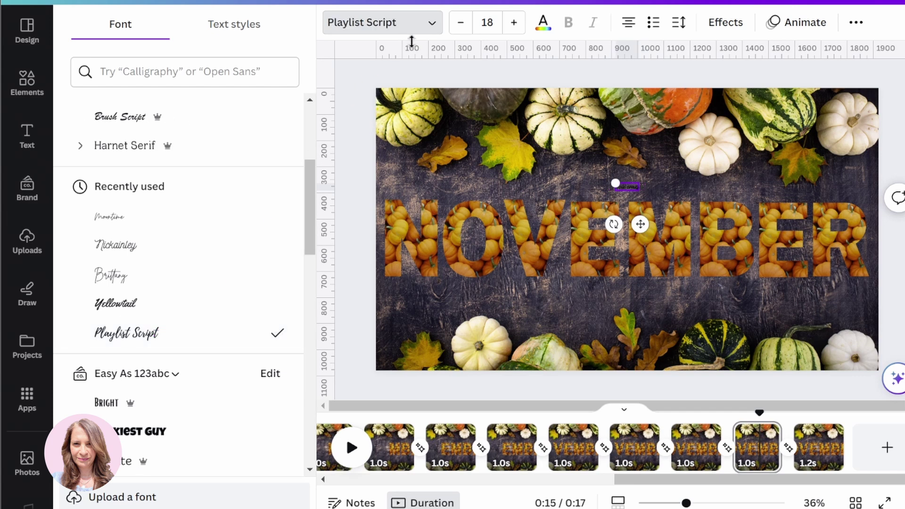
pyautogui.click(432, 23)
# Step: Set the "Here comes" text size to 120 and move the text up to sit just above NOVEMBER
pyautogui.click(487, 22)
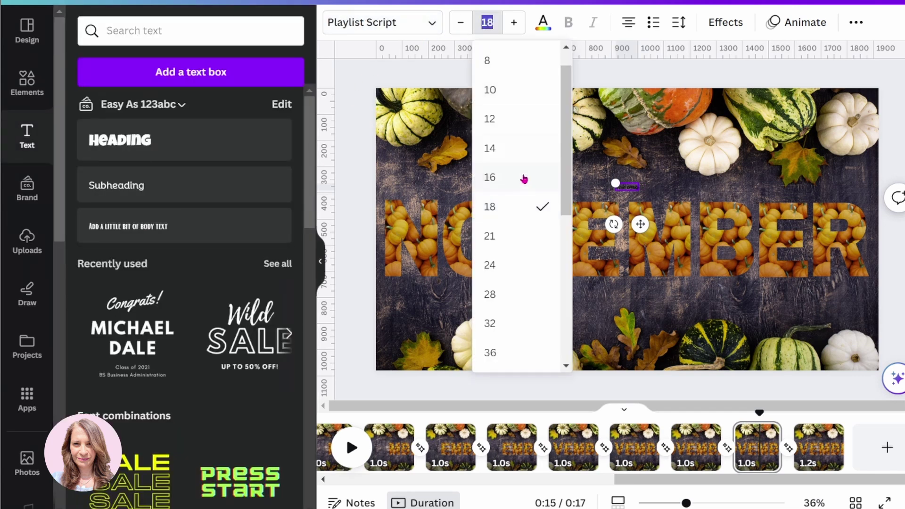
pyautogui.scroll(-3, 523, 189)
pyautogui.scroll(-2, 527, 195)
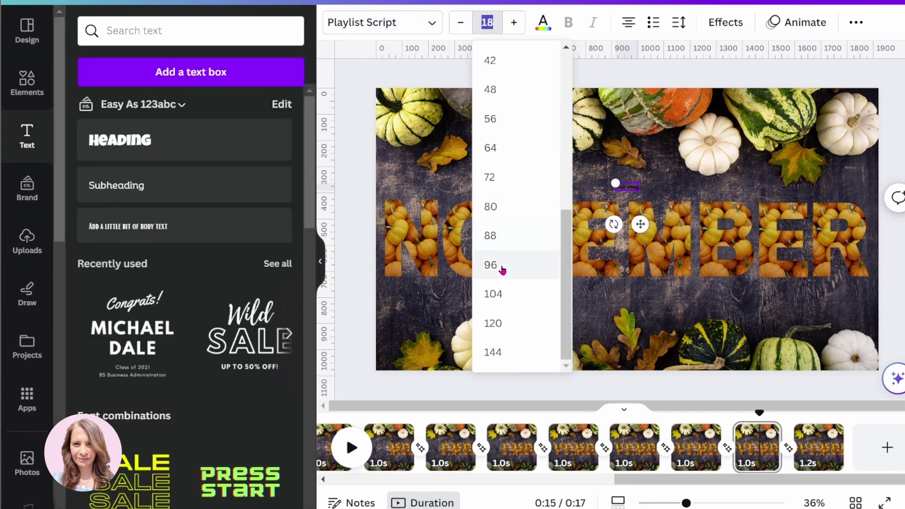
pyautogui.click(501, 322)
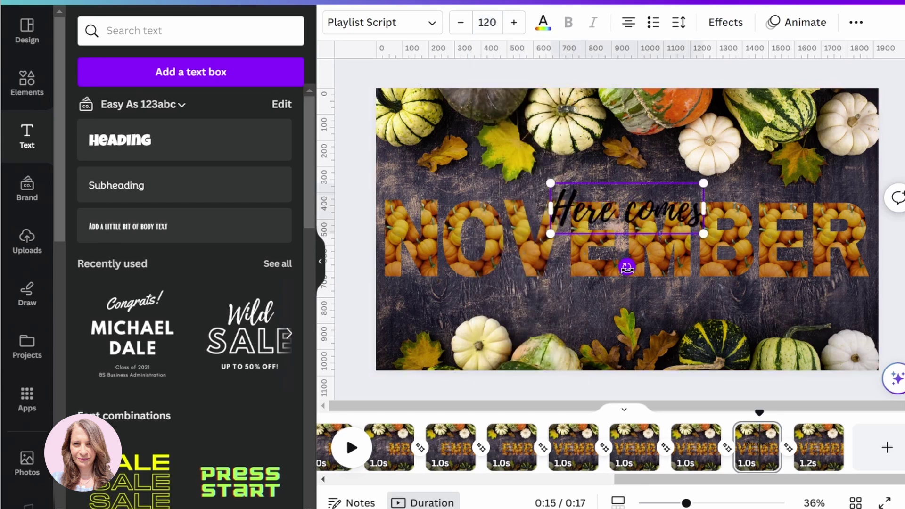
pyautogui.moveTo(650, 232); pyautogui.dragTo(651, 211)
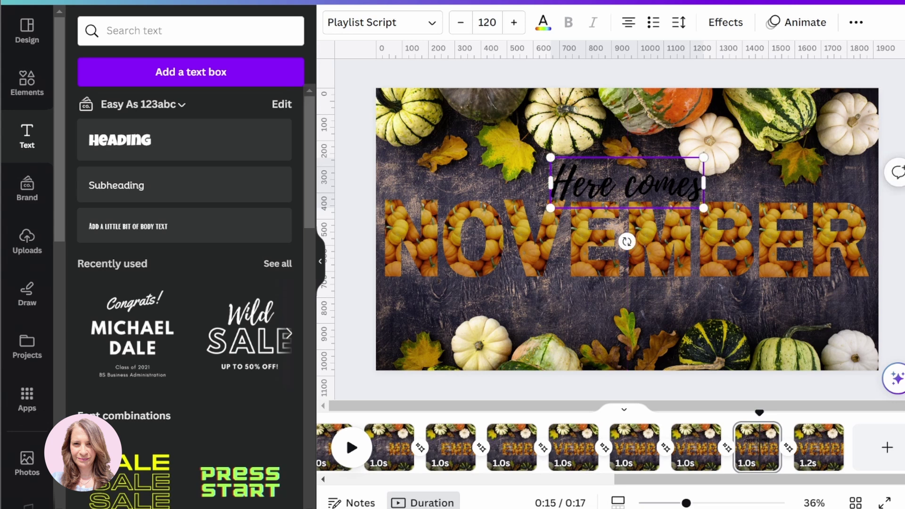
# Step: Change the "Here comes" font to Brittany and try to colour the text white
pyautogui.click(432, 23)
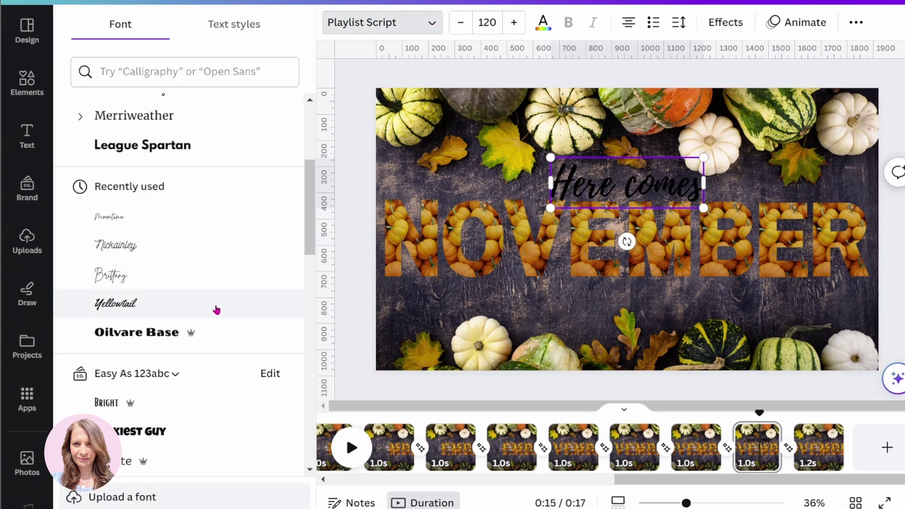
pyautogui.click(129, 274)
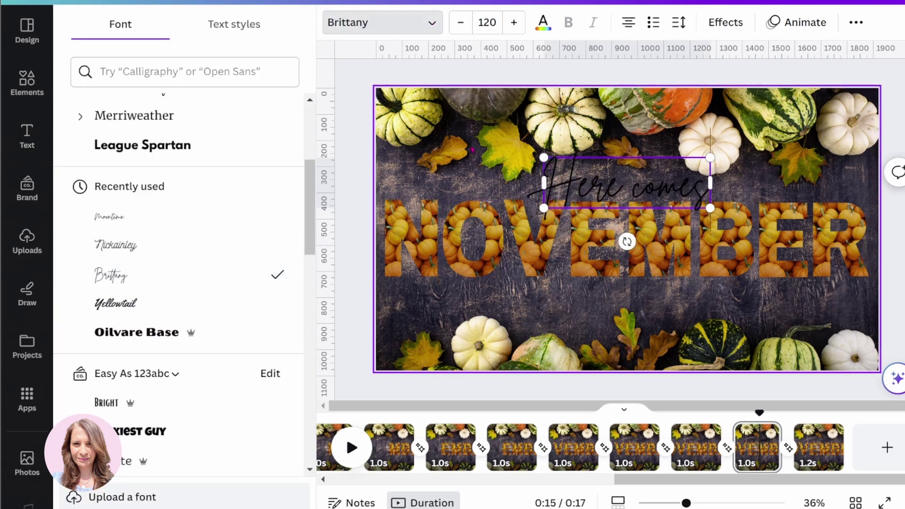
pyautogui.click(536, 31)
pyautogui.click(94, 220)
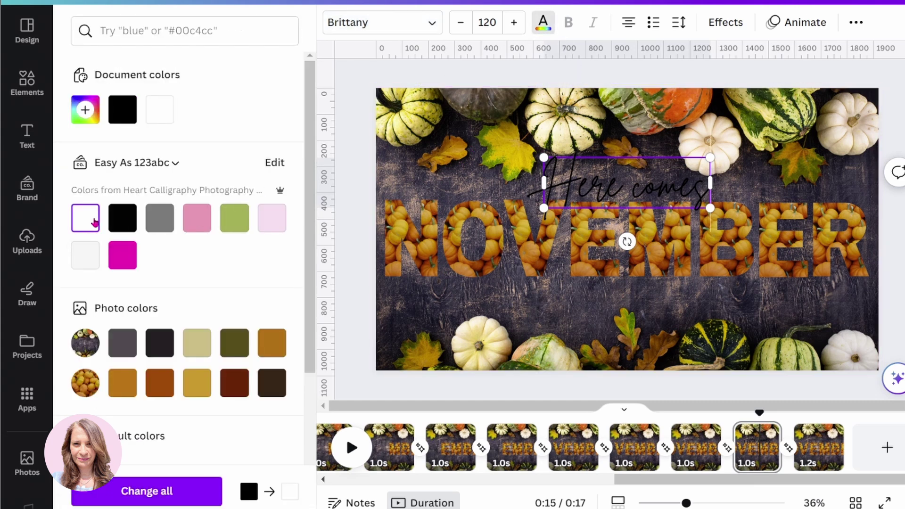
pyautogui.press('Escape')
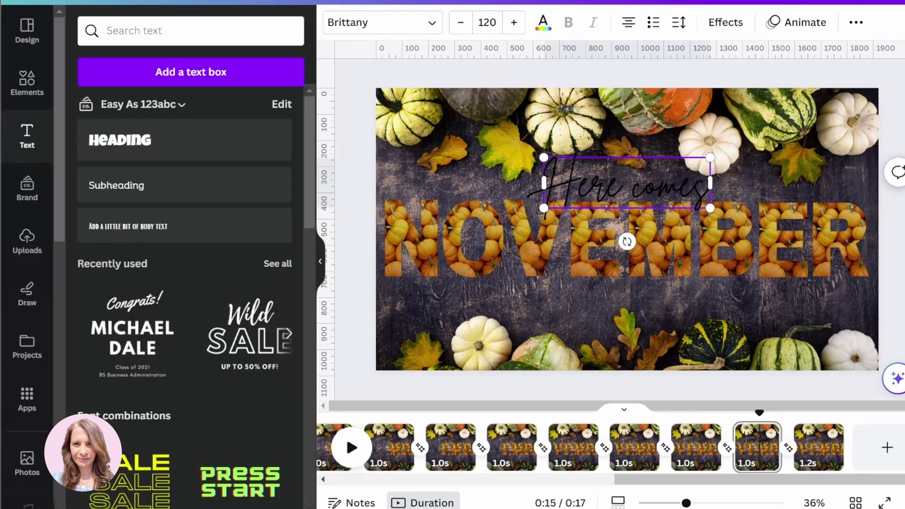
pyautogui.click(544, 90)
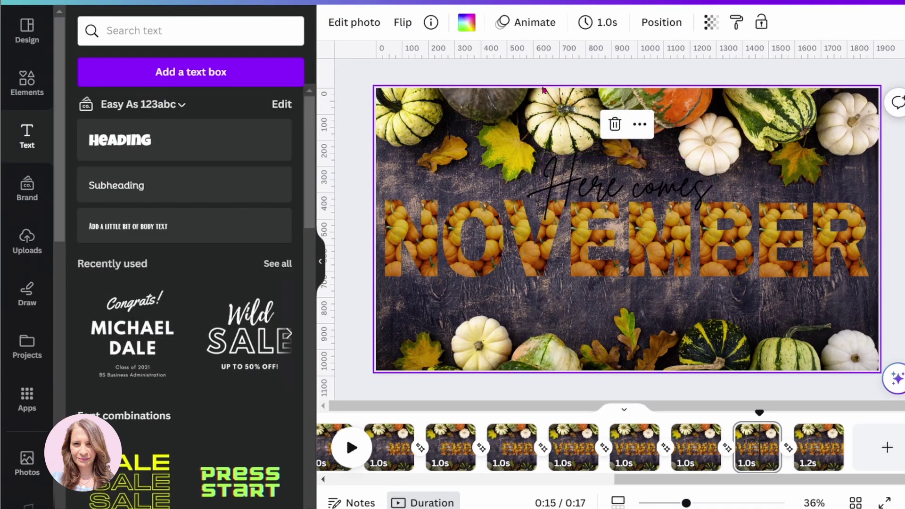
pyautogui.click(466, 23)
pyautogui.click(161, 115)
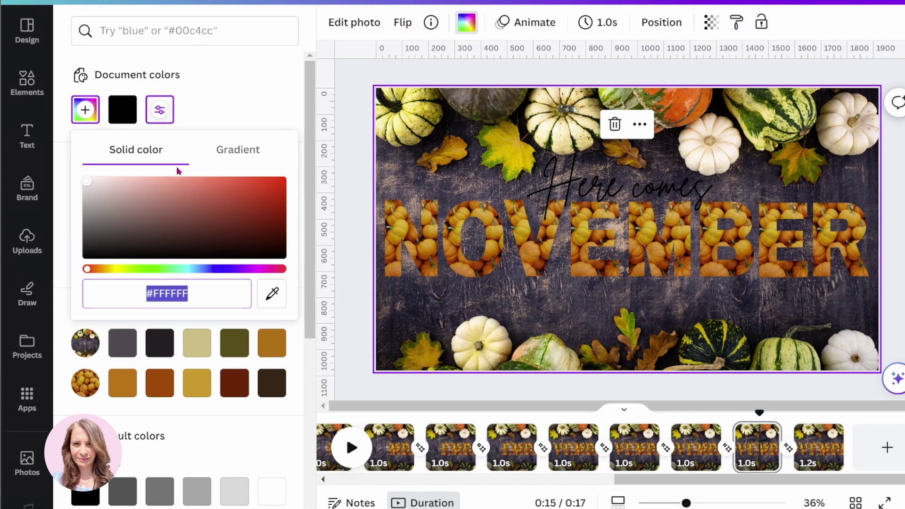
pyautogui.click(223, 111)
pyautogui.click(91, 222)
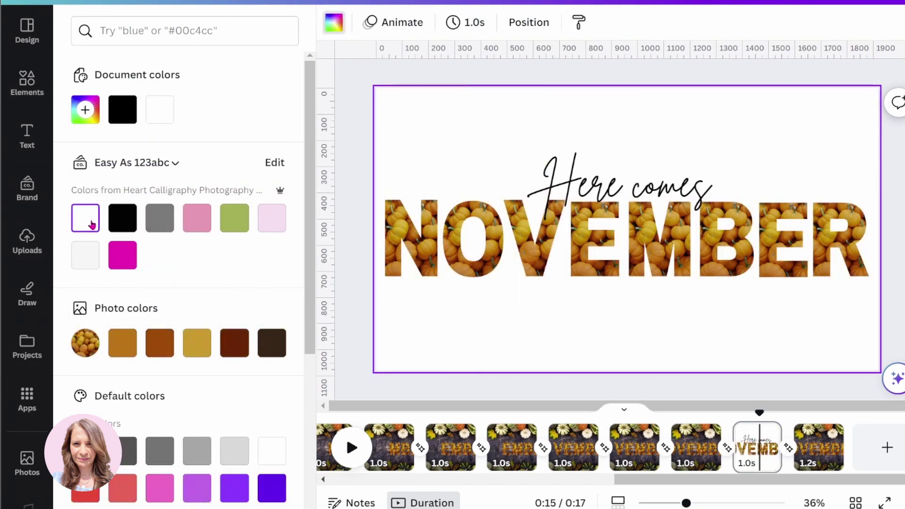
pyautogui.click(245, 9)
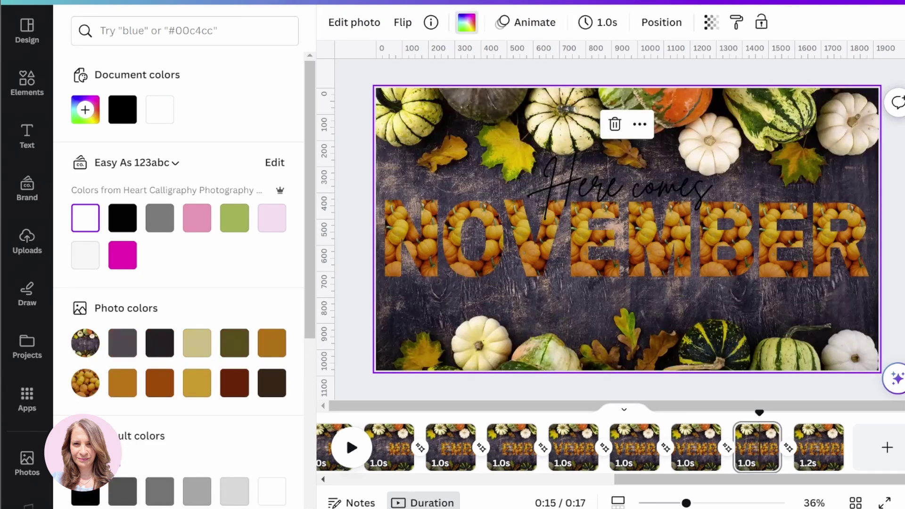
# Step: Colour the "Here comes" text white
pyautogui.click(577, 178)
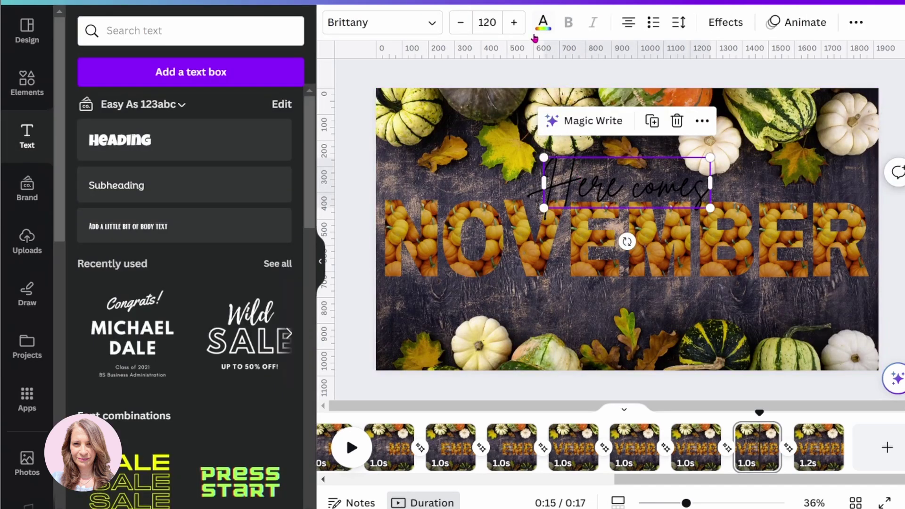
pyautogui.click(542, 24)
pyautogui.click(90, 218)
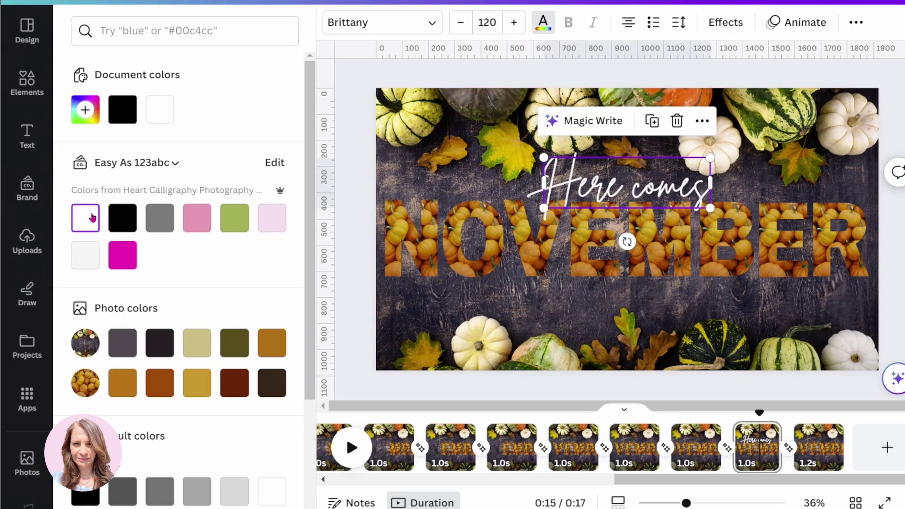
# Step: Apply the Shadow effect to the "Here comes" text and set the shadow colour to black
pyautogui.click(720, 27)
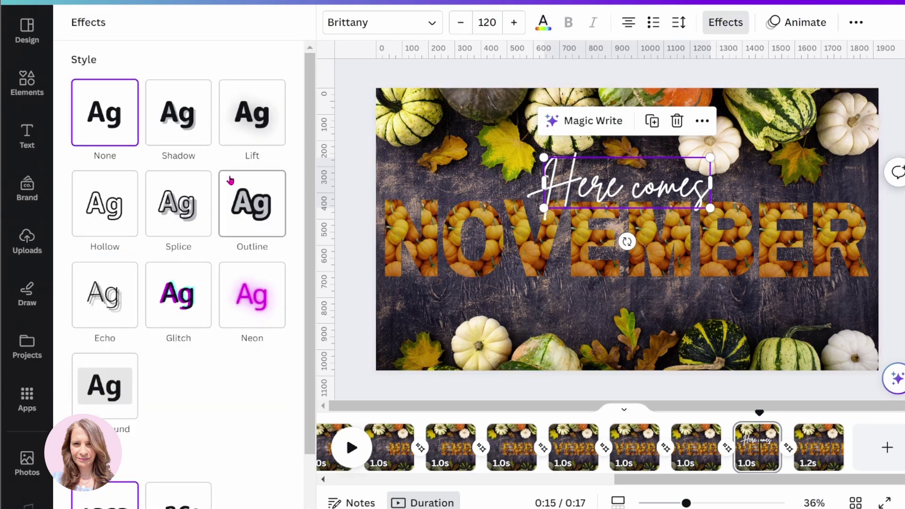
pyautogui.click(192, 140)
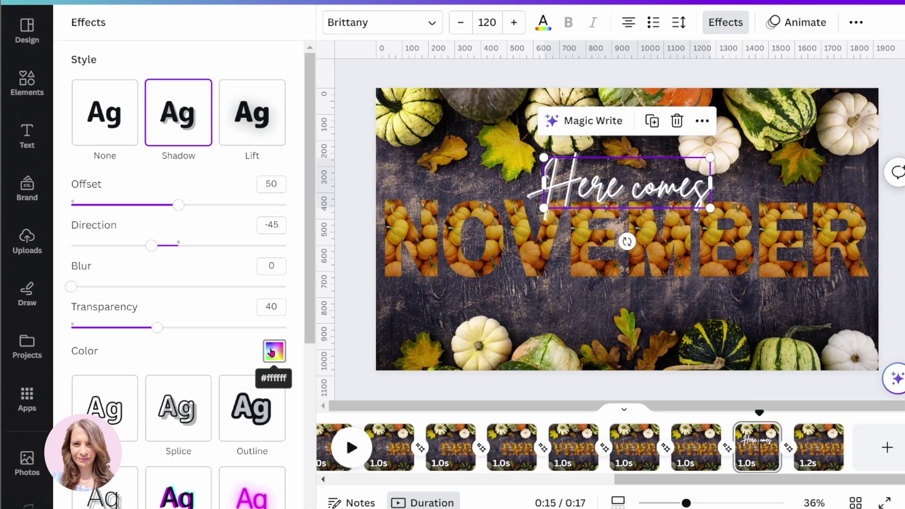
pyautogui.click(272, 351)
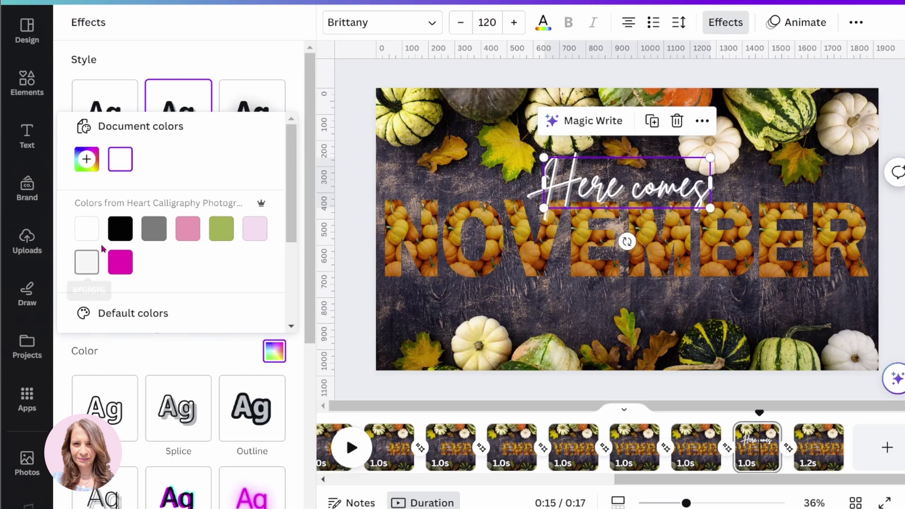
pyautogui.click(120, 228)
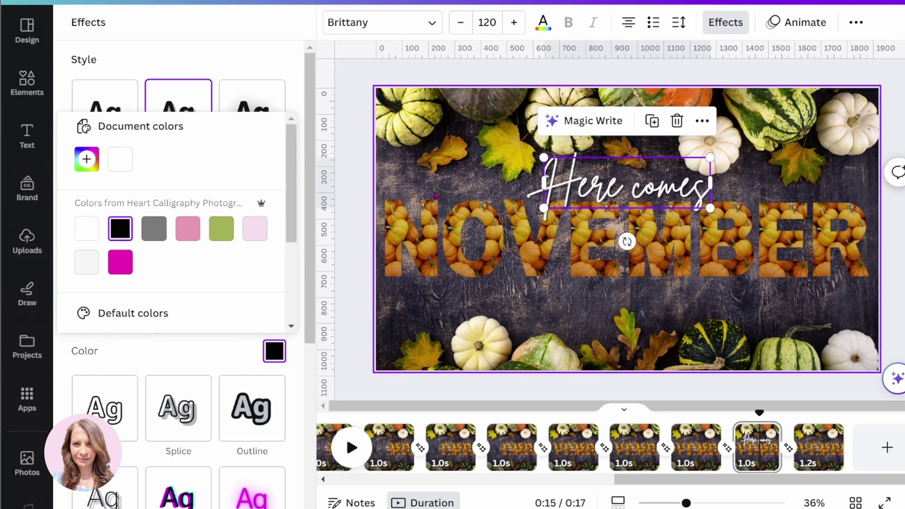
# Step: Recolour the "Here comes" text with the default light lime green
pyautogui.click(542, 27)
pyautogui.scroll(-3, 201, 287)
pyautogui.click(161, 457)
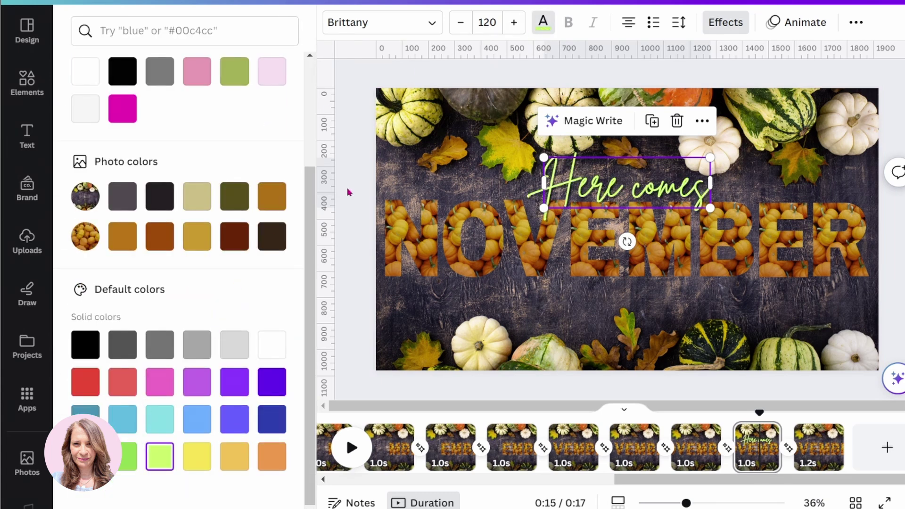
pyautogui.press('Escape')
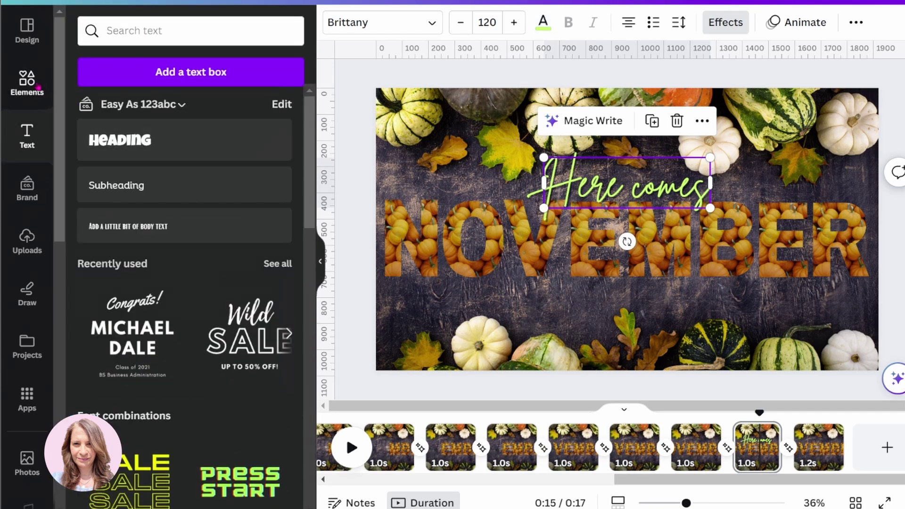
# Step: Add the recently used golden starburst graphic to the page and move it up so its glow centres on the "Here comes" text
pyautogui.click(38, 86)
pyautogui.click(256, 387)
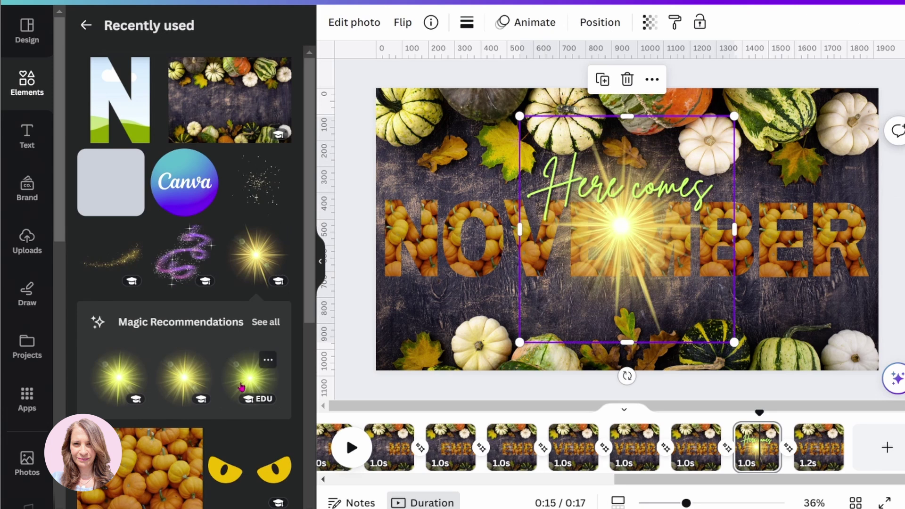
pyautogui.click(616, 225)
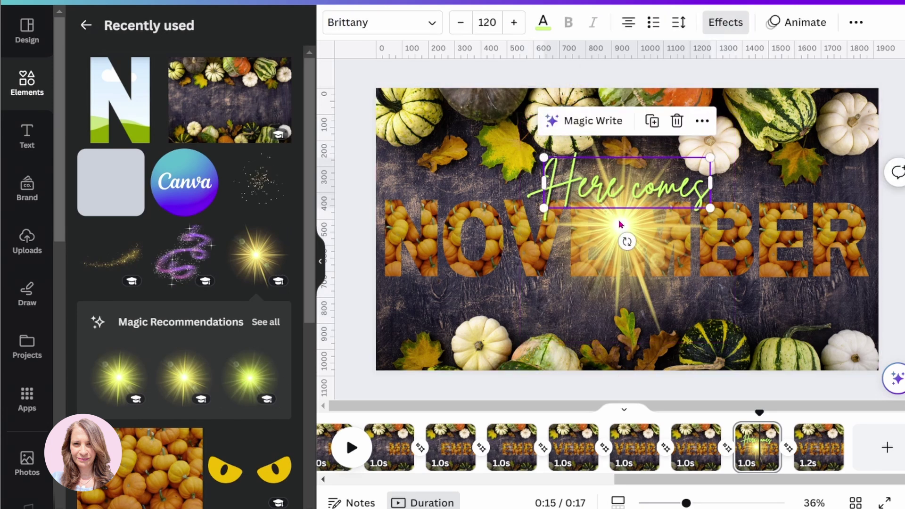
pyautogui.moveTo(617, 226)
pyautogui.mouseDown()
pyautogui.moveTo(617, 234)
pyautogui.moveTo(619, 226)
pyautogui.mouseUp()
pyautogui.click(596, 249)
pyautogui.moveTo(598, 243); pyautogui.dragTo(601, 237)
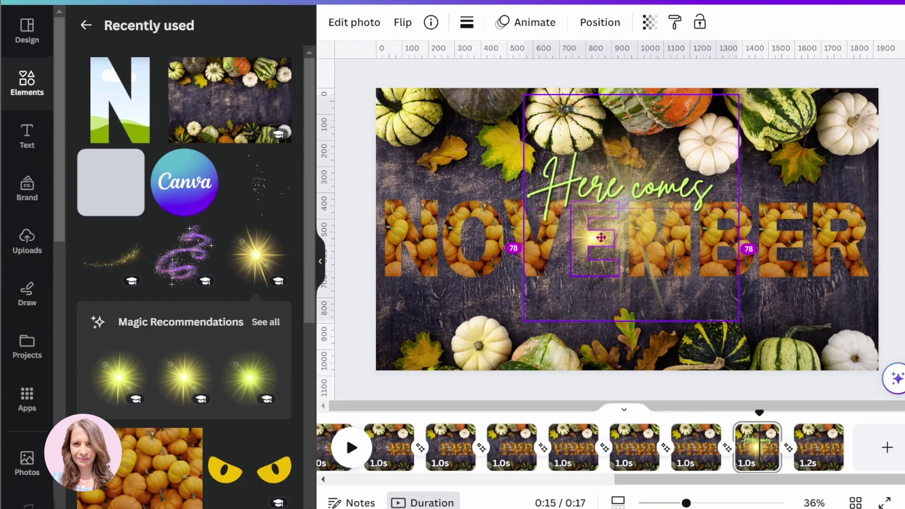
pyautogui.moveTo(601, 237); pyautogui.dragTo(604, 260)
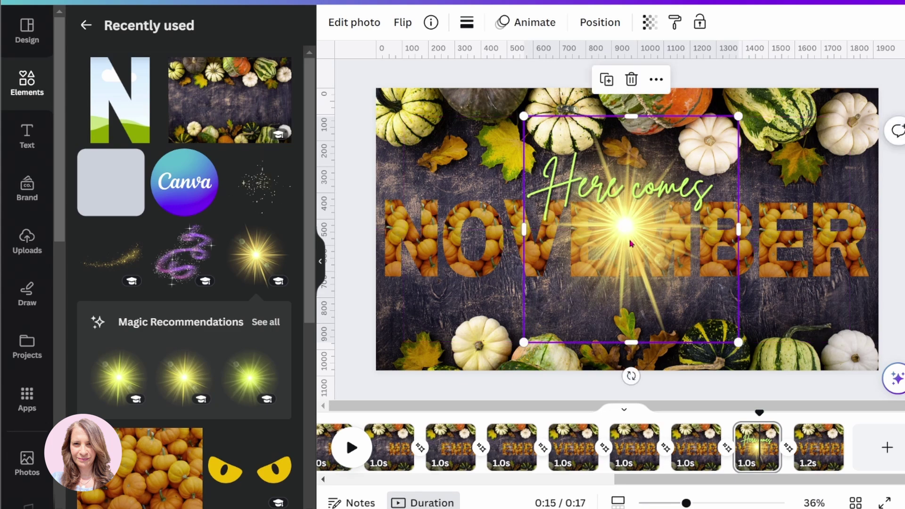
pyautogui.click(627, 221)
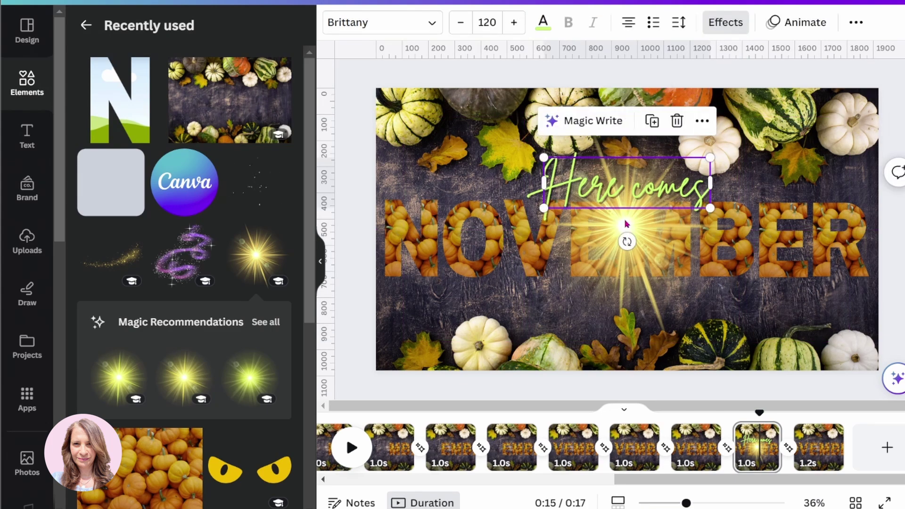
pyautogui.moveTo(627, 296); pyautogui.dragTo(620, 254)
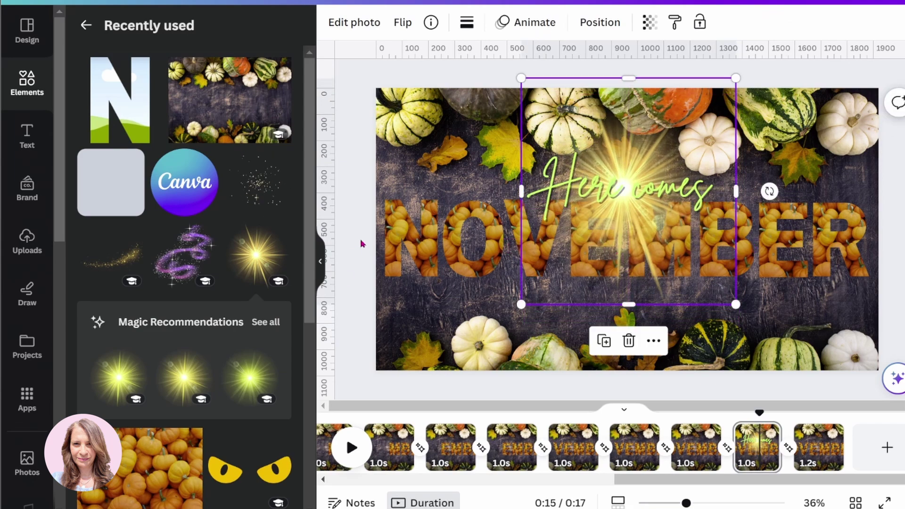
# Step: Apply the Pulse motion effect to the golden starburst graphic and preview the whole video
pyautogui.click(541, 31)
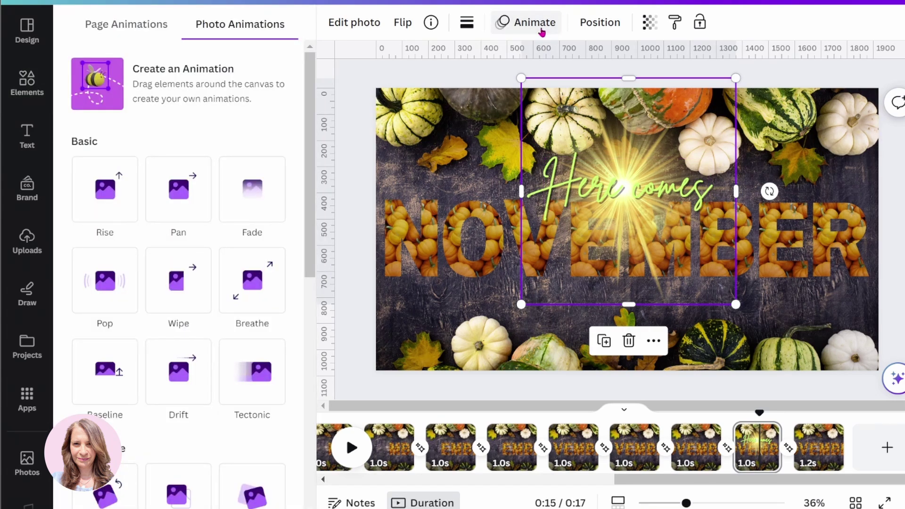
pyautogui.scroll(-5, 298, 439)
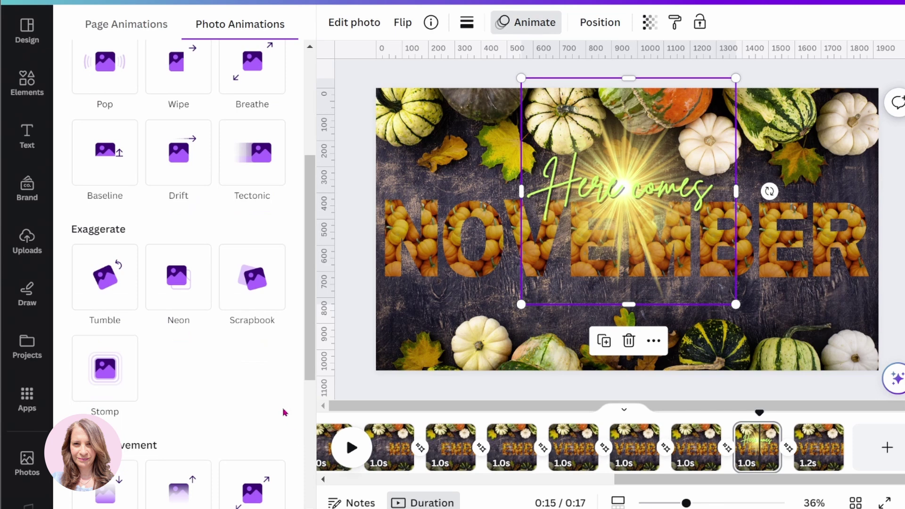
pyautogui.scroll(-5, 284, 412)
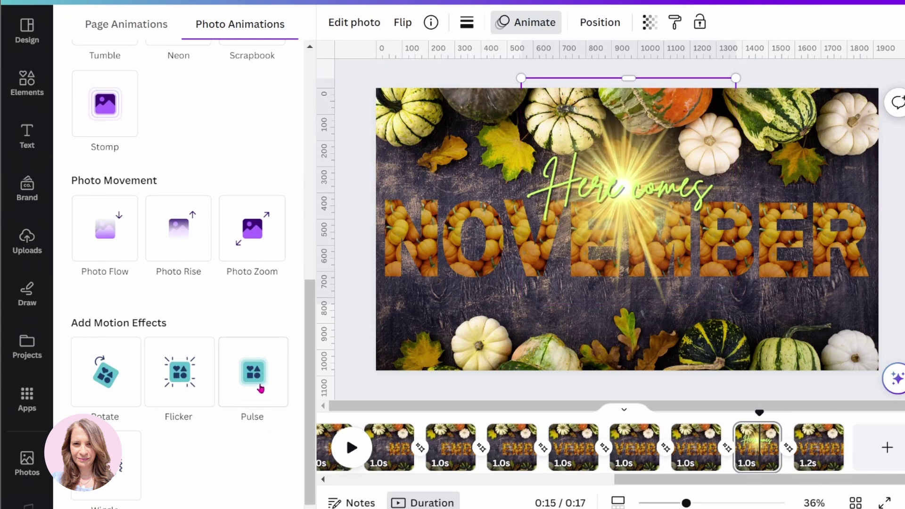
pyautogui.click(259, 385)
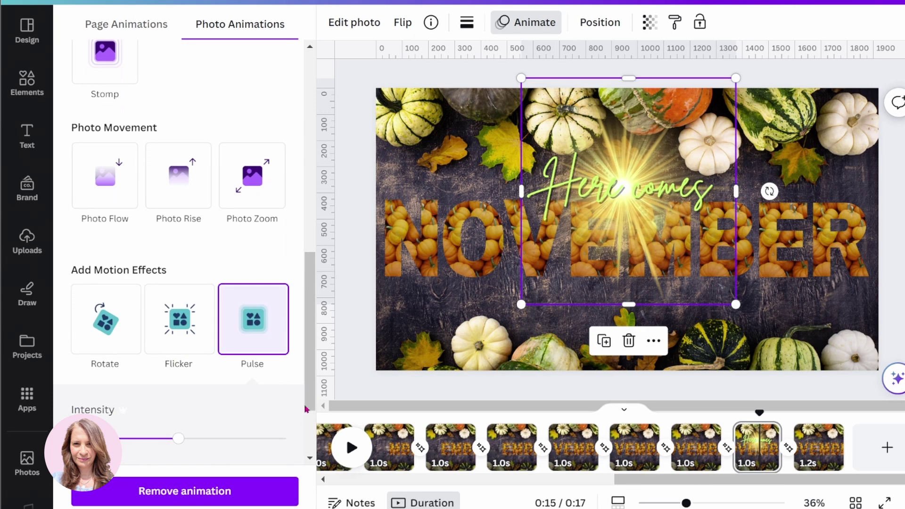
pyautogui.press('Escape')
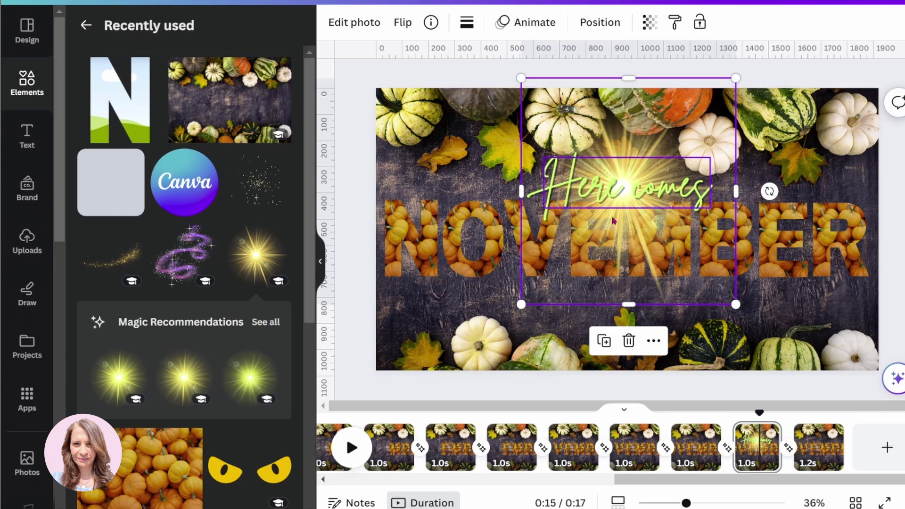
pyautogui.click(814, 2)
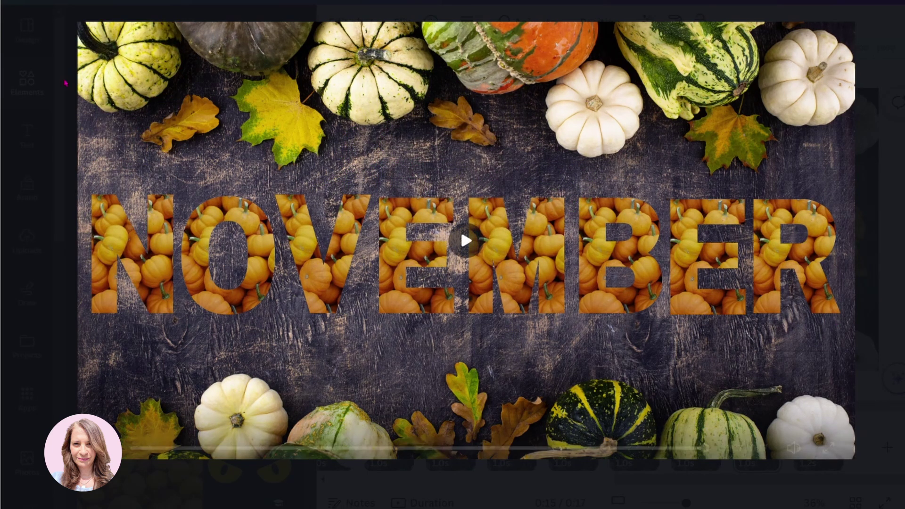
pyautogui.press('Escape')
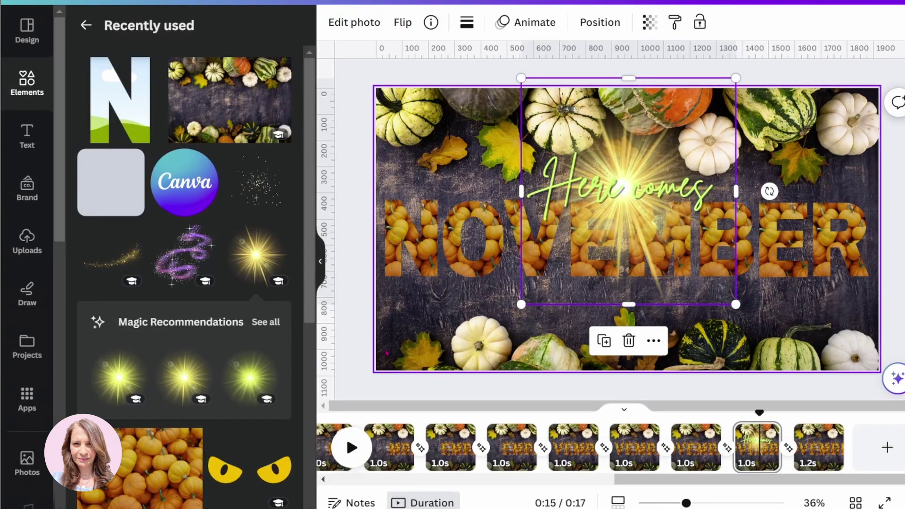
# Step: Delete the leftover rectangular pumpkin photos near the lower edge of pages 1 and 2
pyautogui.moveTo(679, 483); pyautogui.dragTo(393, 483)
pyautogui.click(413, 447)
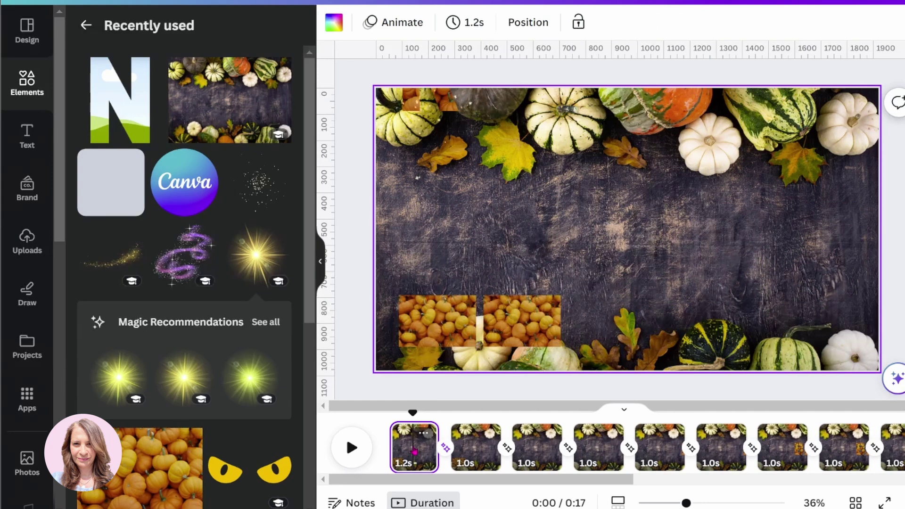
pyautogui.click(440, 324)
pyautogui.press('Delete')
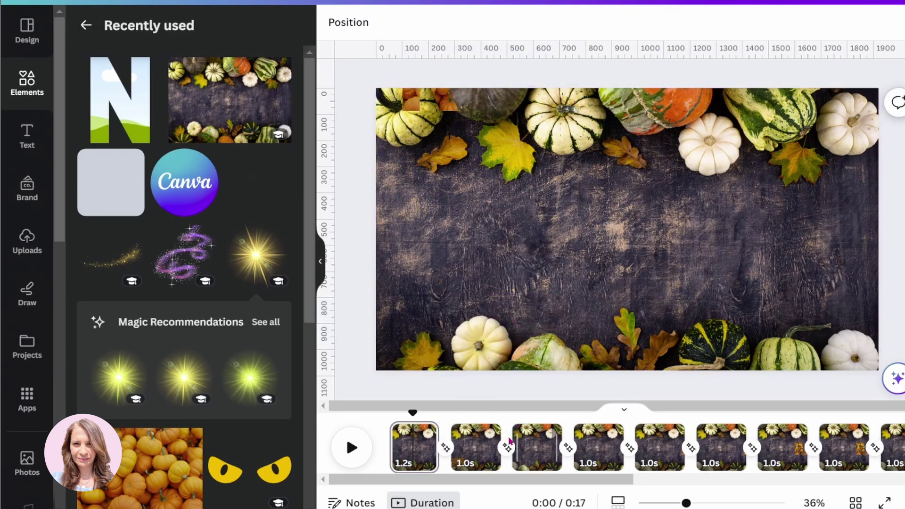
pyautogui.click(476, 450)
pyautogui.click(506, 325)
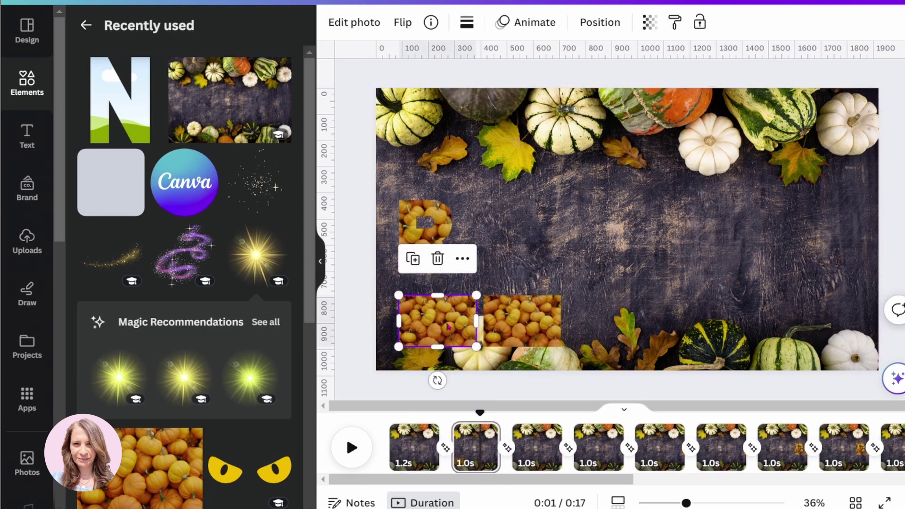
pyautogui.press('Delete')
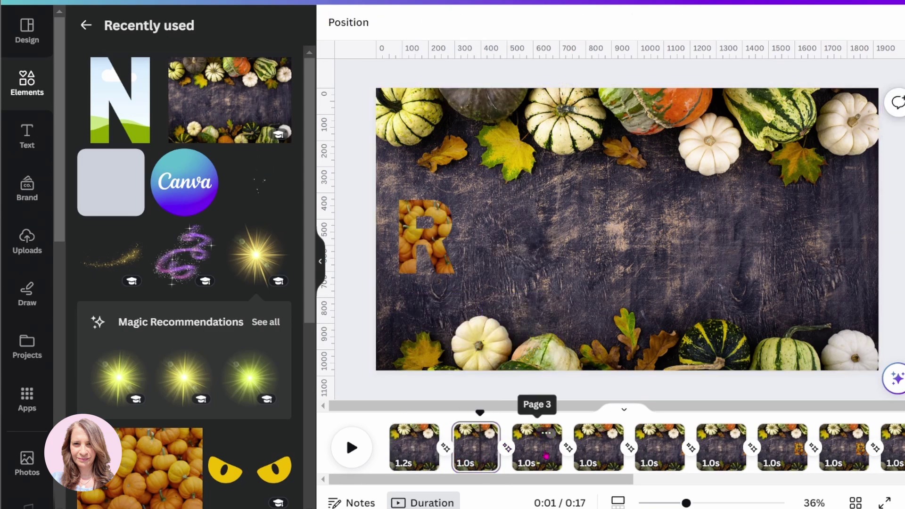
# Step: Remove the leftover rectangular pumpkin photos from the lower part of pages 3 and 4
pyautogui.click(542, 431)
pyautogui.click(460, 349)
pyautogui.press('Delete')
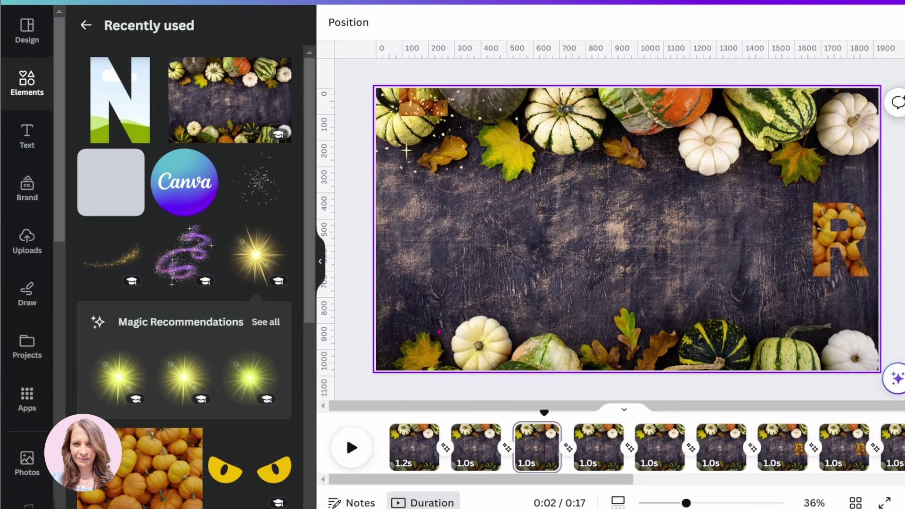
pyautogui.click(598, 448)
pyautogui.click(441, 326)
pyautogui.press('Delete')
# Step: Delete the leftover rectangular pumpkin photo from page 5 and go to page 6
pyautogui.click(660, 445)
pyautogui.click(472, 344)
pyautogui.press('Delete')
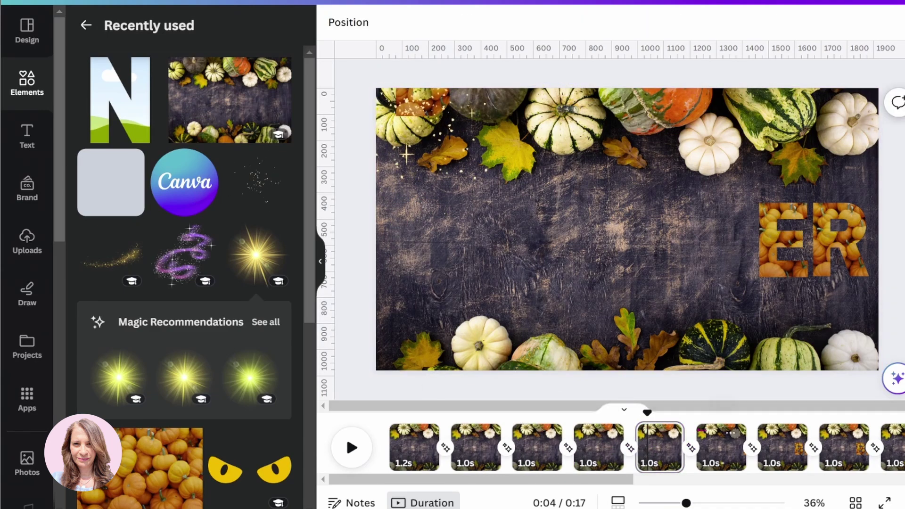
pyautogui.click(714, 454)
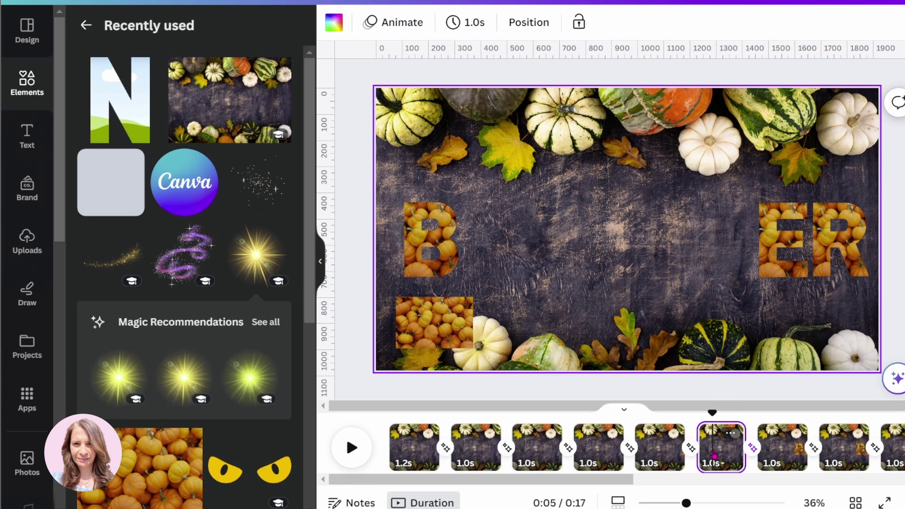